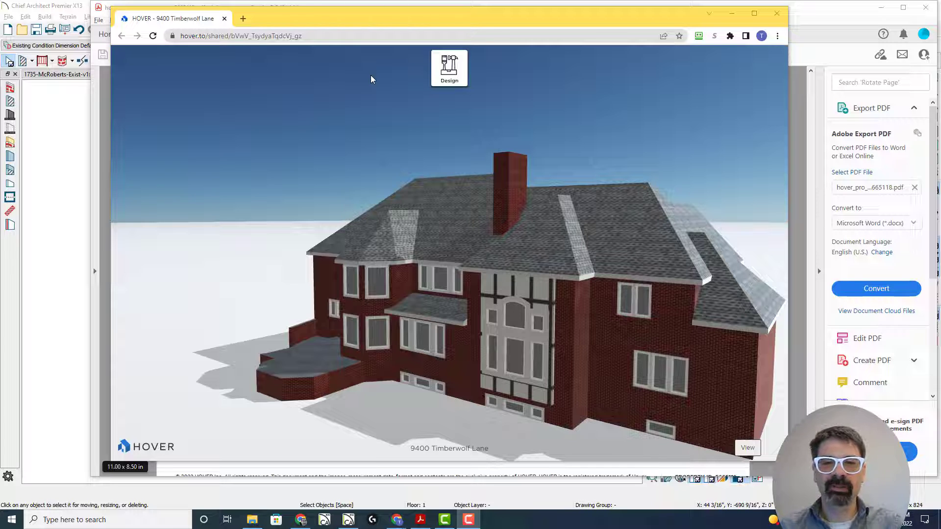
Orbit the house model around the rear bay, garage side, front gables and roofs.
{"action": "left_click_drag", "start_coordinate": [492, 325], "coordinate": [634, 322]}
{"action": "left_click_drag", "start_coordinate": [442, 312], "coordinate": [663, 313]}
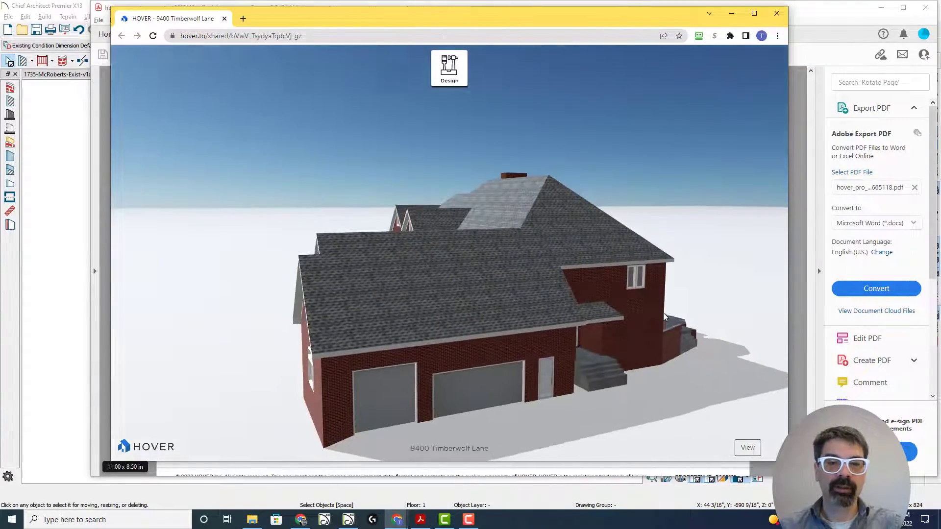
{"action": "left_click_drag", "start_coordinate": [451, 309], "coordinate": [674, 311]}
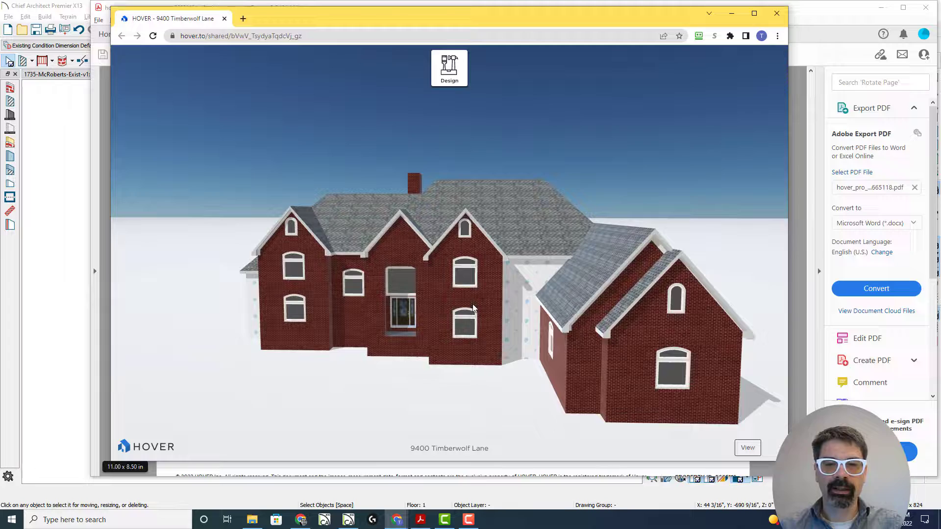
{"action": "left_click_drag", "start_coordinate": [474, 308], "coordinate": [557, 304]}
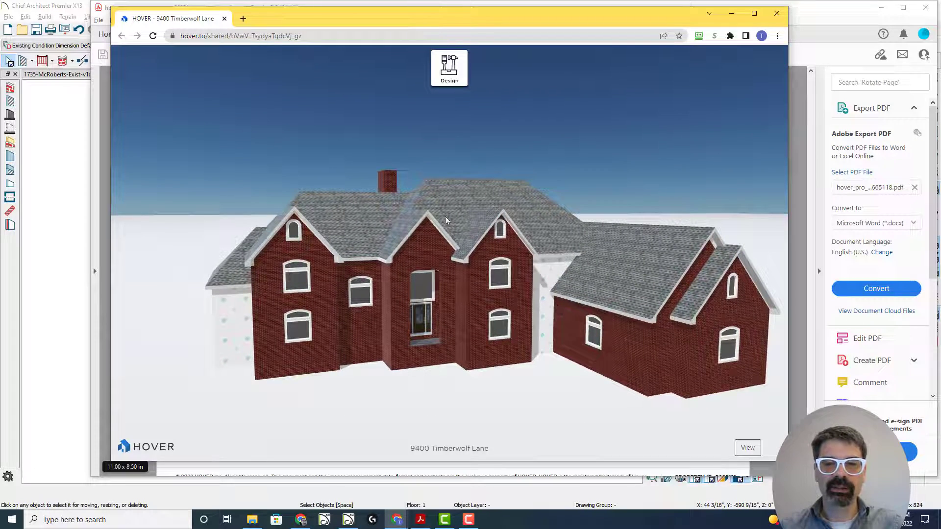
{"action": "left_click_drag", "start_coordinate": [440, 294], "coordinate": [378, 378]}
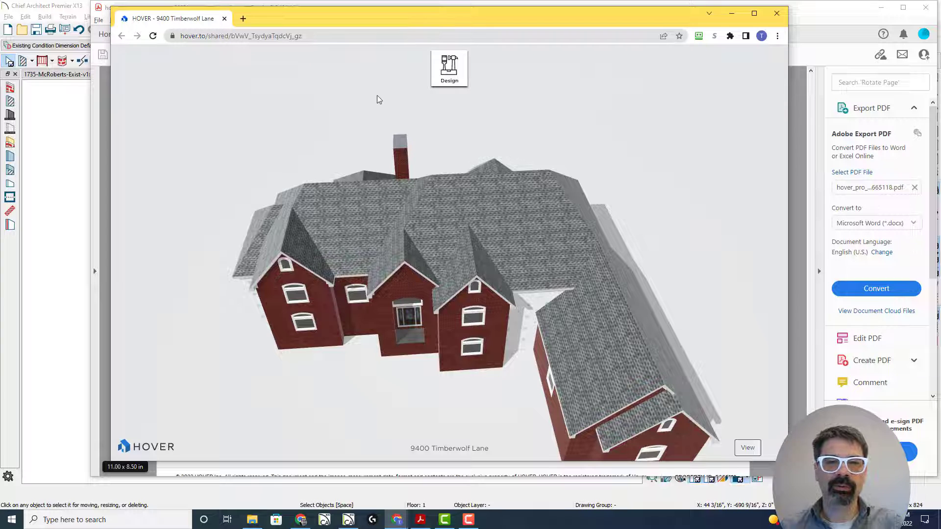
{"action": "left_click_drag", "start_coordinate": [353, 78], "coordinate": [343, 69]}
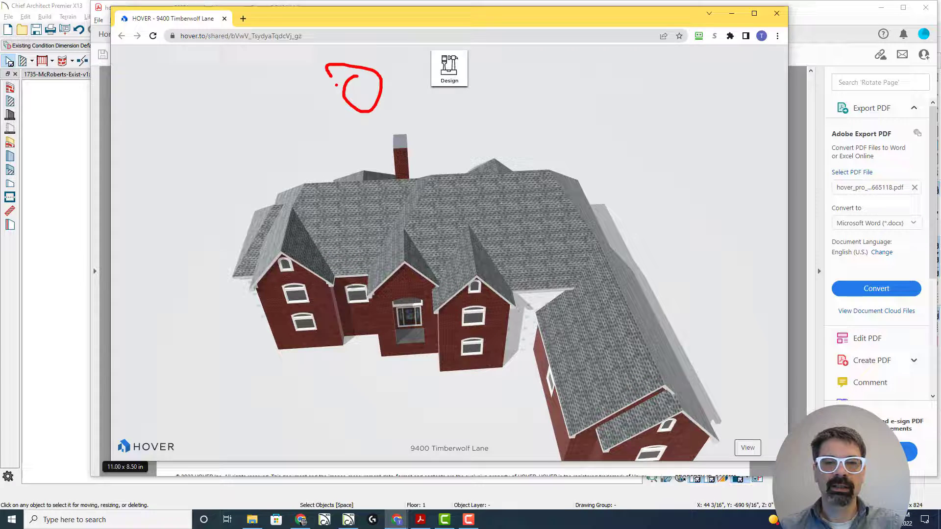
{"action": "key", "text": "Escape"}
{"action": "left_click_drag", "start_coordinate": [448, 267], "coordinate": [441, 235]}
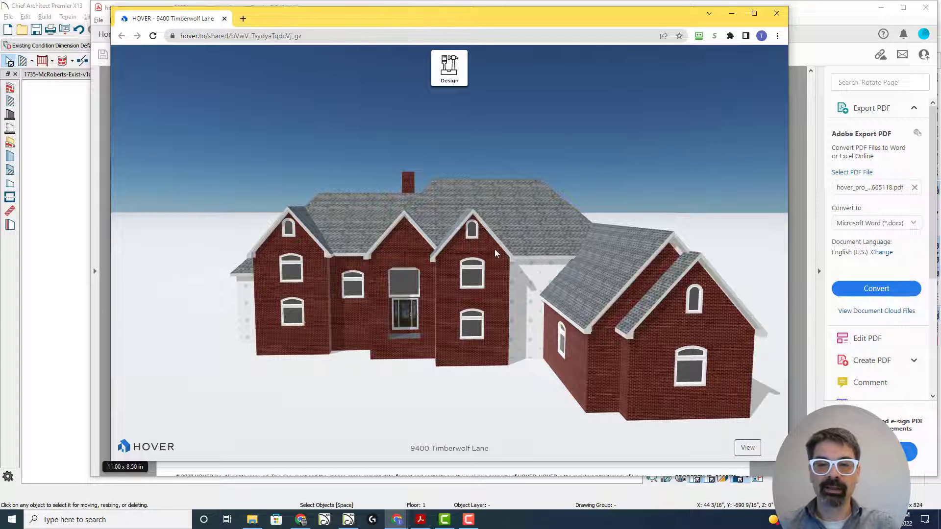
{"action": "left_click_drag", "start_coordinate": [547, 259], "coordinate": [497, 252]}
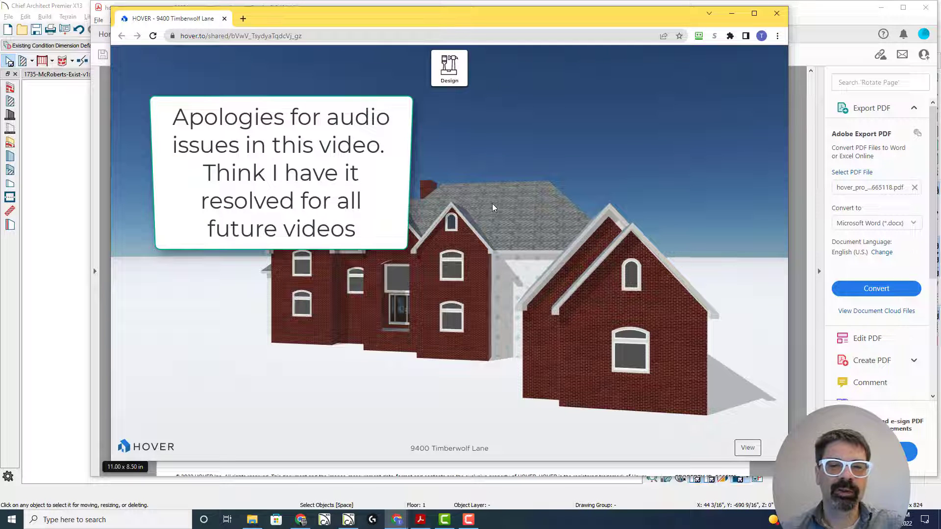
{"action": "left_click_drag", "start_coordinate": [486, 221], "coordinate": [496, 237]}
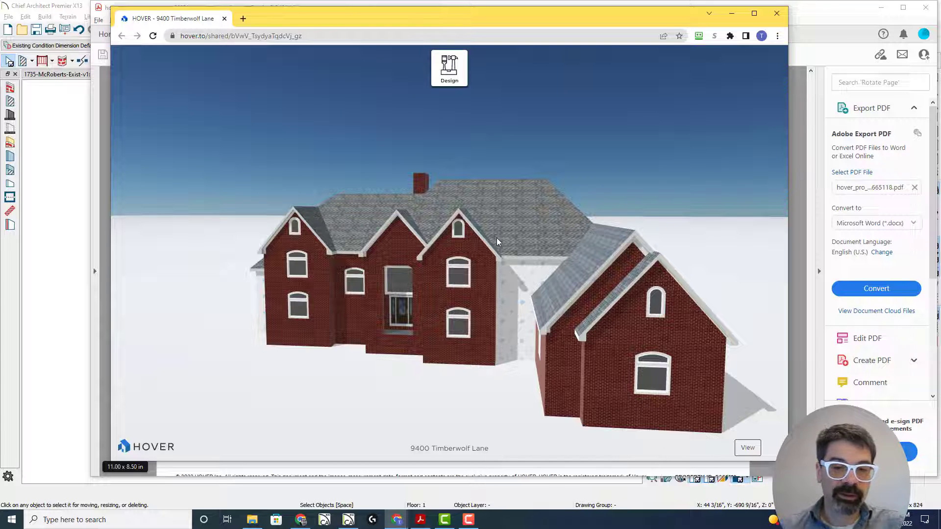
{"action": "left_click_drag", "start_coordinate": [493, 268], "coordinate": [503, 293]}
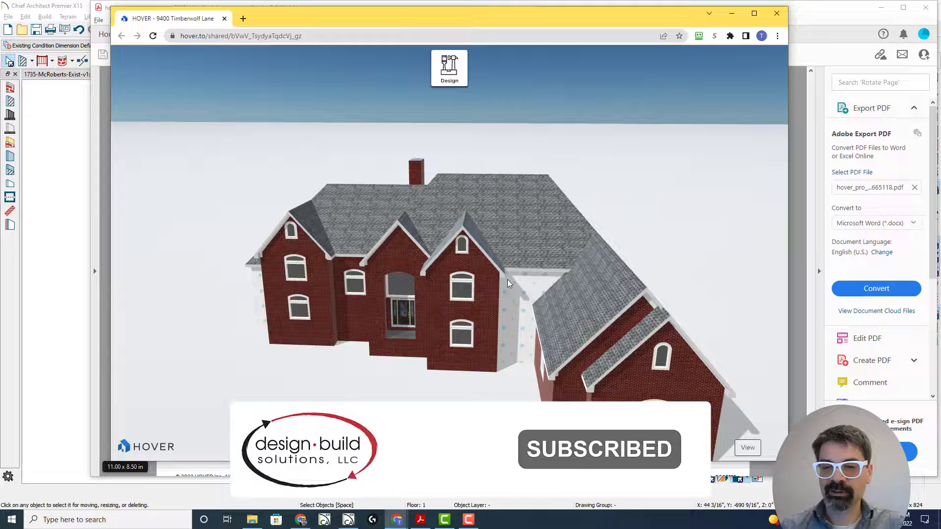
{"action": "left_click_drag", "start_coordinate": [507, 279], "coordinate": [711, 302]}
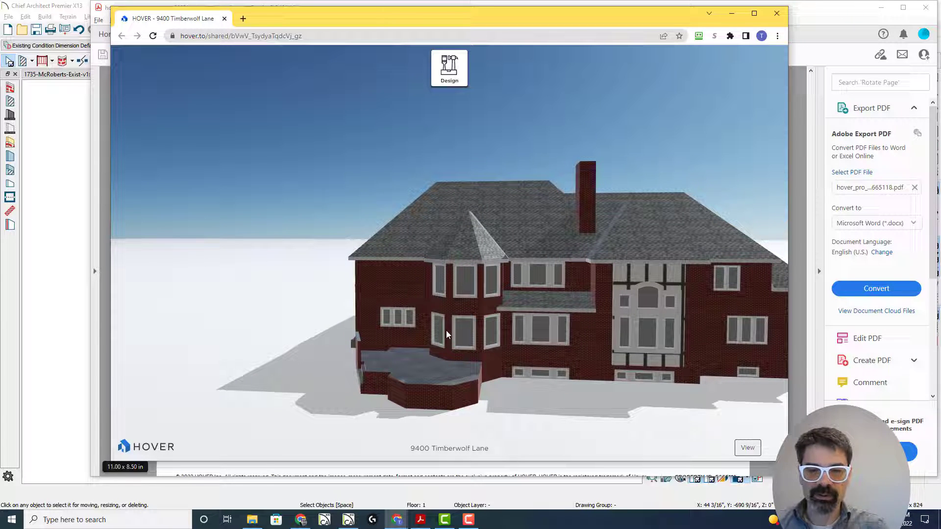
{"action": "left_click_drag", "start_coordinate": [471, 239], "coordinate": [632, 309]}
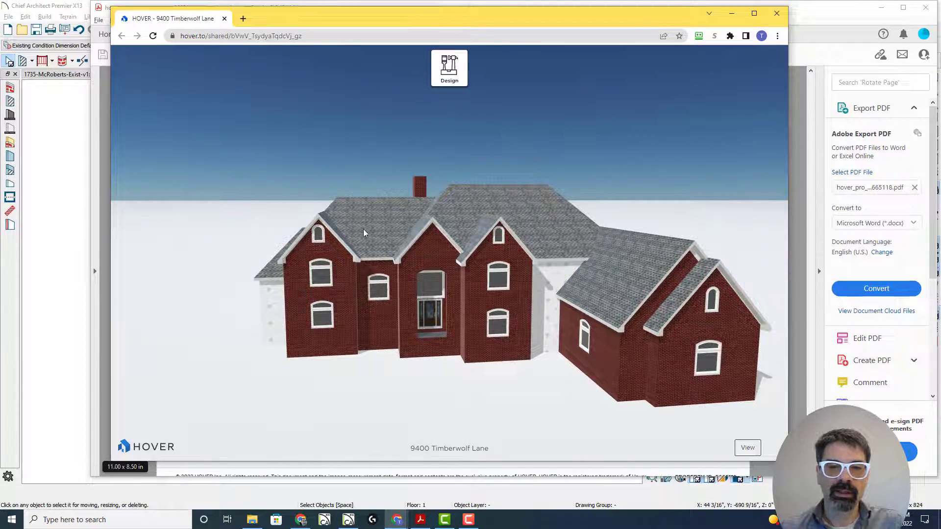
{"action": "left_click_drag", "start_coordinate": [498, 328], "coordinate": [545, 315]}
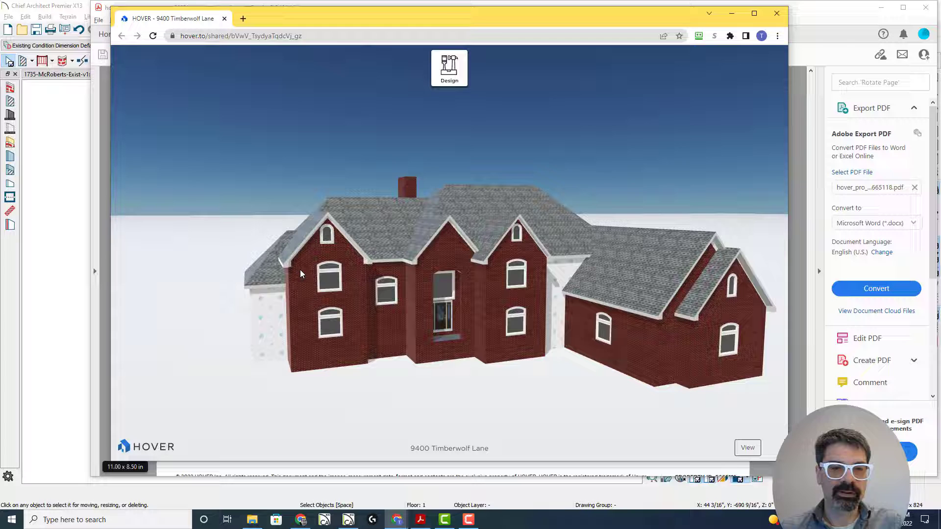
In the HOVER report PDF, jump to page 5 (footprint), then page 35 (photos).
{"action": "left_click", "coordinate": [103, 309]}
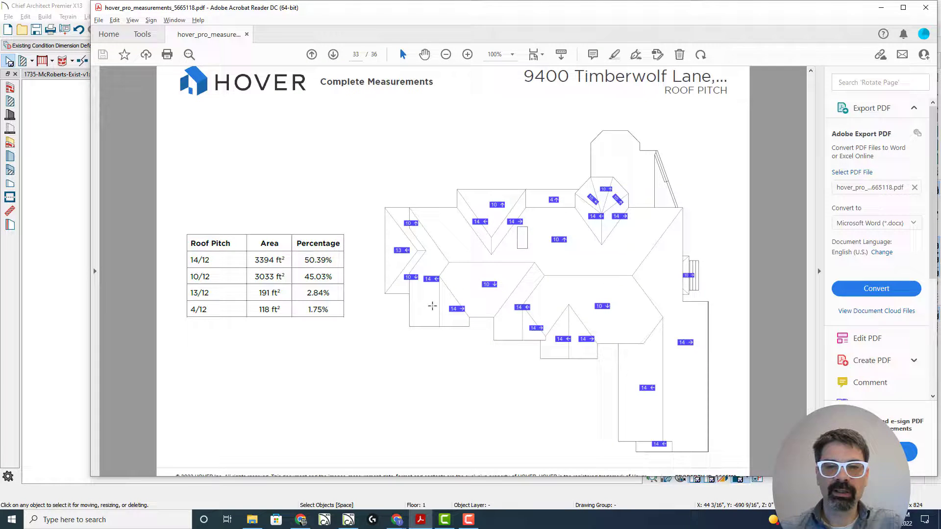
{"action": "scroll", "coordinate": [427, 305], "scroll_direction": "up", "scroll_amount": 5}
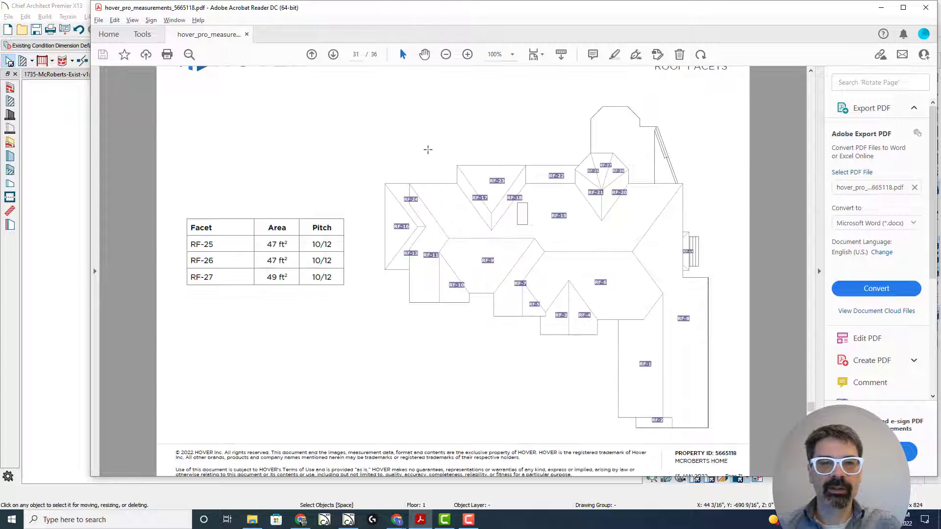
{"action": "type", "text": "5"}
{"action": "key", "text": "Return"}
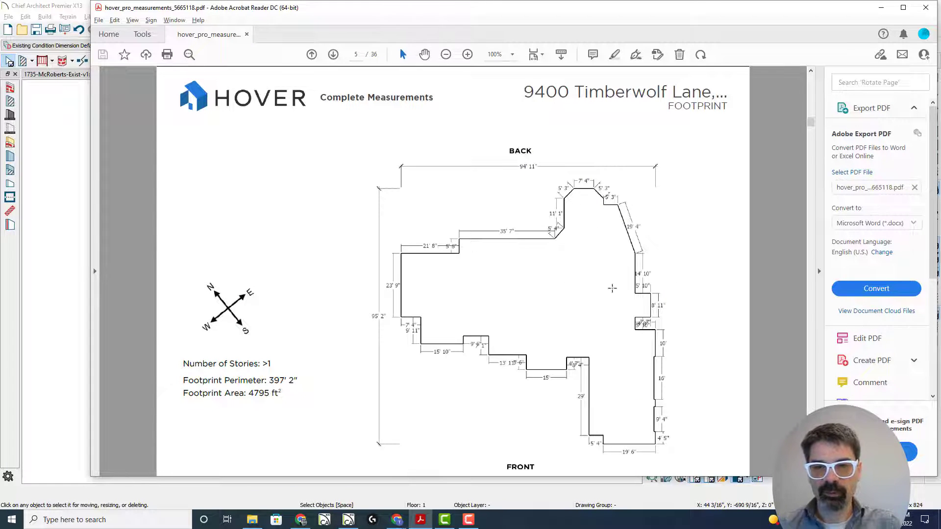
{"action": "left_click", "coordinate": [356, 54]}
{"action": "type", "text": "35"}
{"action": "key", "text": "Return"}
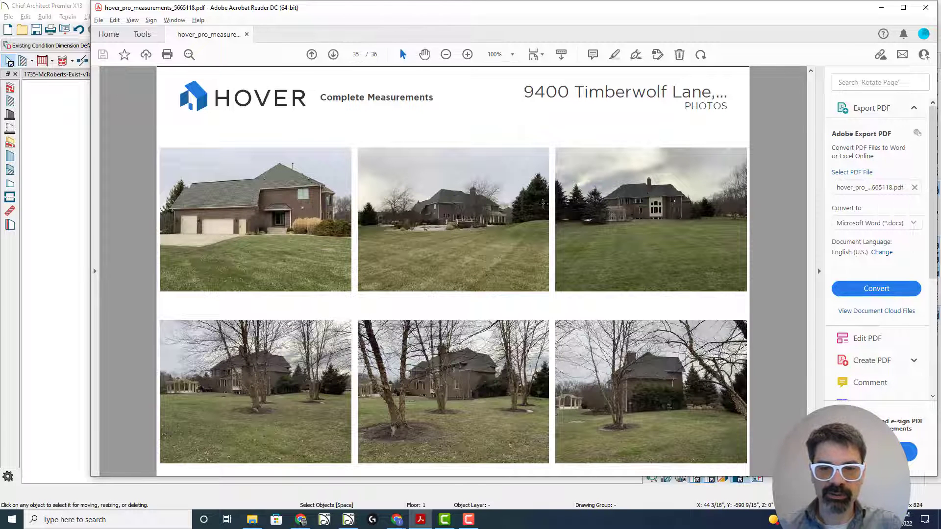
Scroll back to the Roof Pitch page, then return to the Chief Architect plan.
{"action": "scroll", "coordinate": [500, 350], "scroll_direction": "down", "scroll_amount": 5}
{"action": "scroll", "coordinate": [501, 346], "scroll_direction": "up", "scroll_amount": 10}
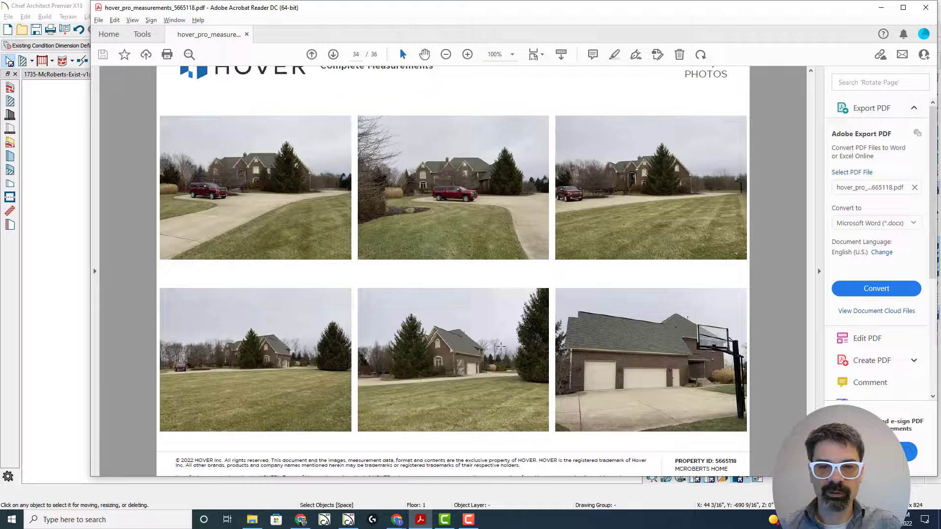
{"action": "scroll", "coordinate": [500, 346], "scroll_direction": "up", "scroll_amount": 3}
{"action": "scroll", "coordinate": [500, 343], "scroll_direction": "down", "scroll_amount": 3}
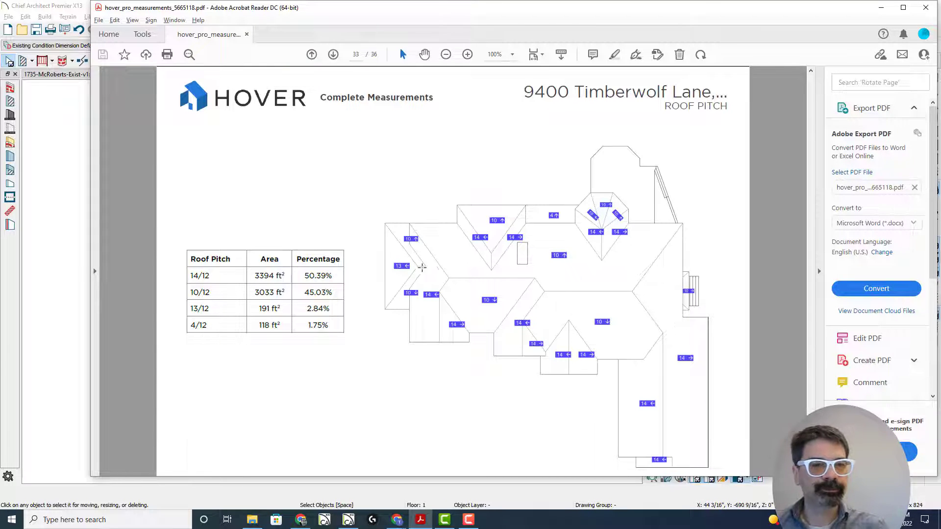
{"action": "left_click", "coordinate": [70, 268]}
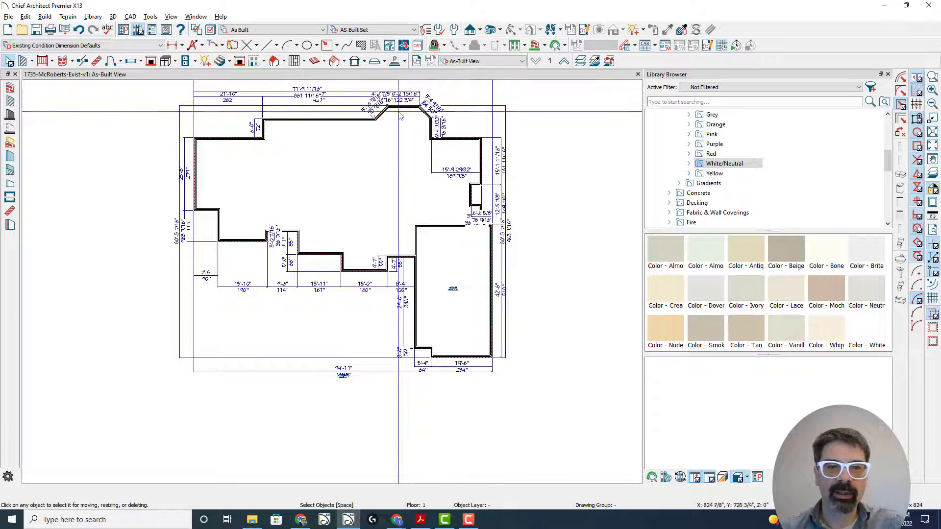
Orbit a Full Overview camera, then open Build Roof showing 14 pitch and 16" overhangs.
{"action": "scroll", "coordinate": [401, 107], "scroll_direction": "up", "scroll_amount": 1}
{"action": "scroll", "coordinate": [400, 104], "scroll_direction": "up", "scroll_amount": 1}
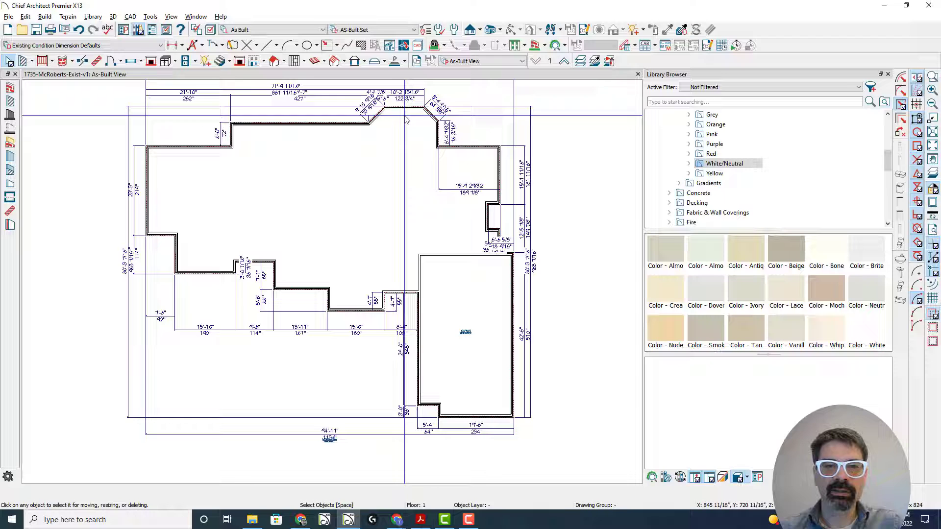
{"action": "key", "text": "F9"}
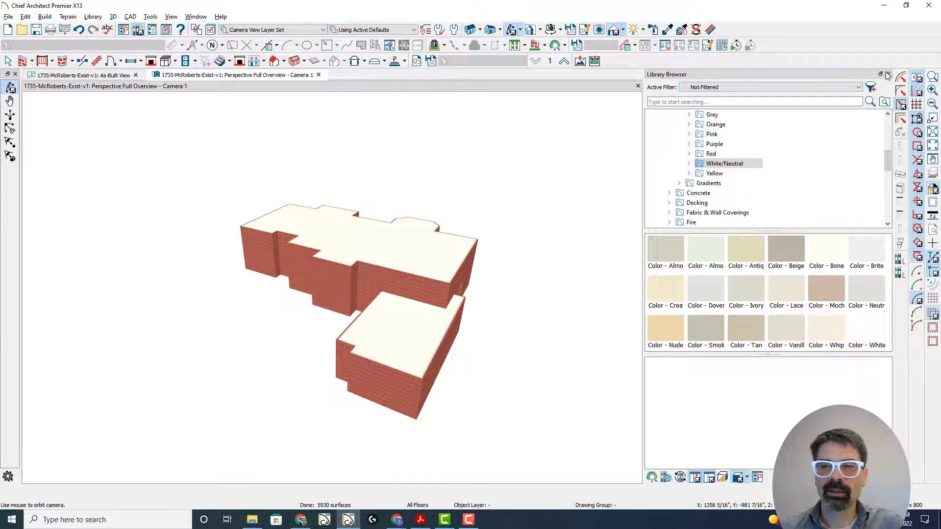
{"action": "left_click", "coordinate": [887, 74]}
{"action": "left_click_drag", "start_coordinate": [542, 273], "coordinate": [365, 275]}
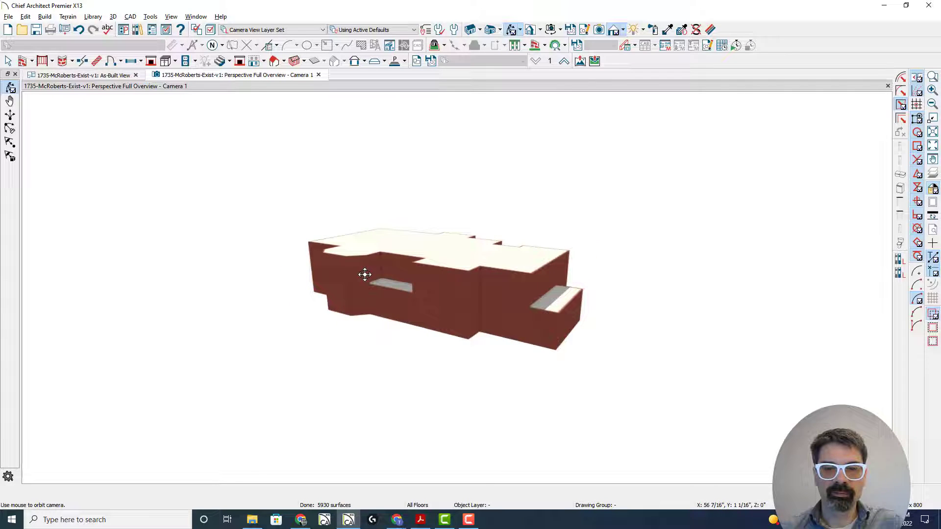
{"action": "left_click_drag", "start_coordinate": [485, 288], "coordinate": [556, 285]}
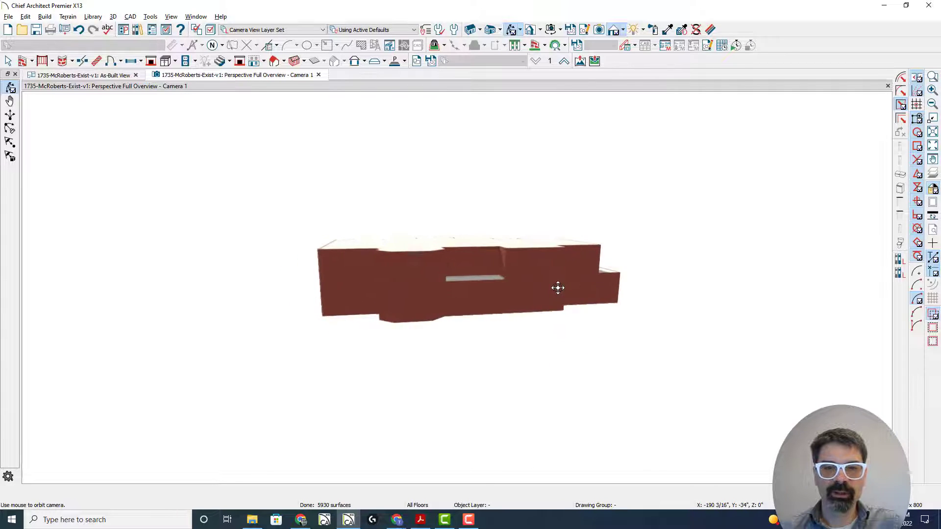
{"action": "left_click", "coordinate": [319, 74]}
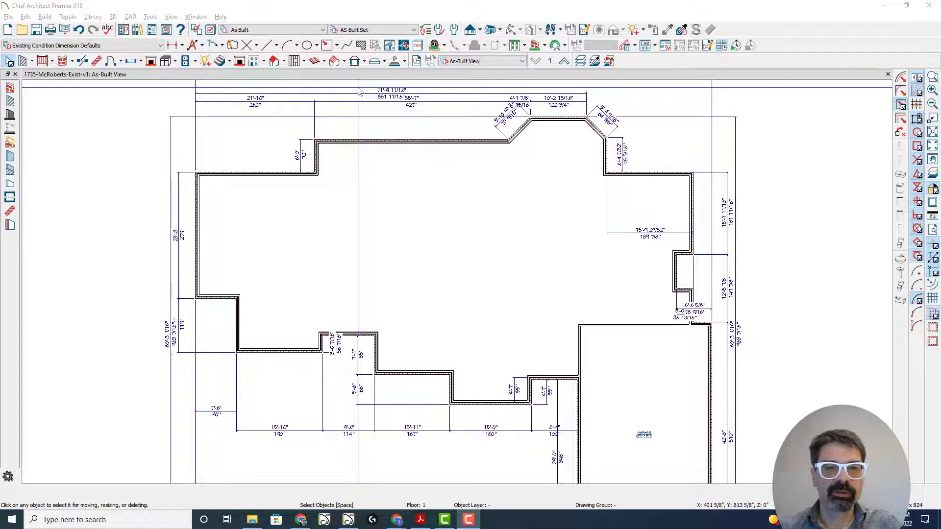
{"action": "double_click", "coordinate": [272, 63]}
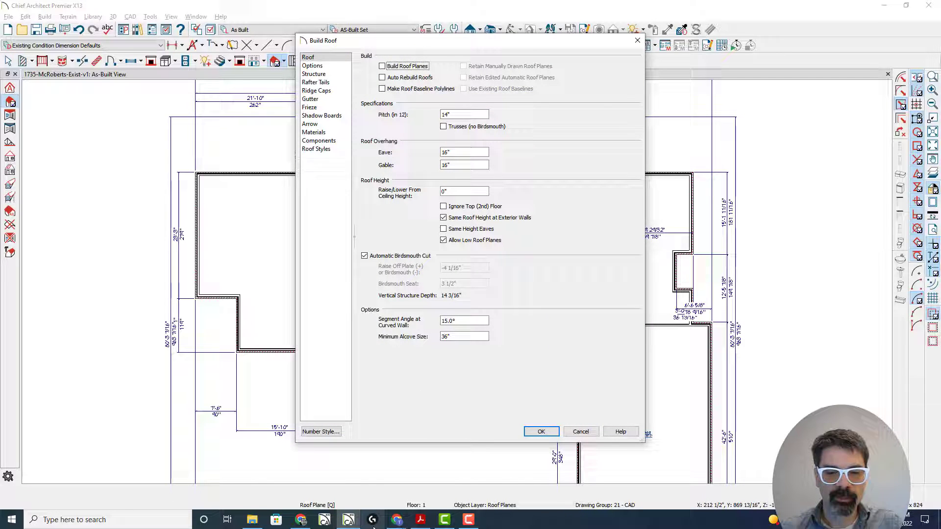
Mark the 14-pitch eaves and pitch labels in red on the Roof Pitch page, then clear them.
{"action": "left_click", "coordinate": [421, 520]}
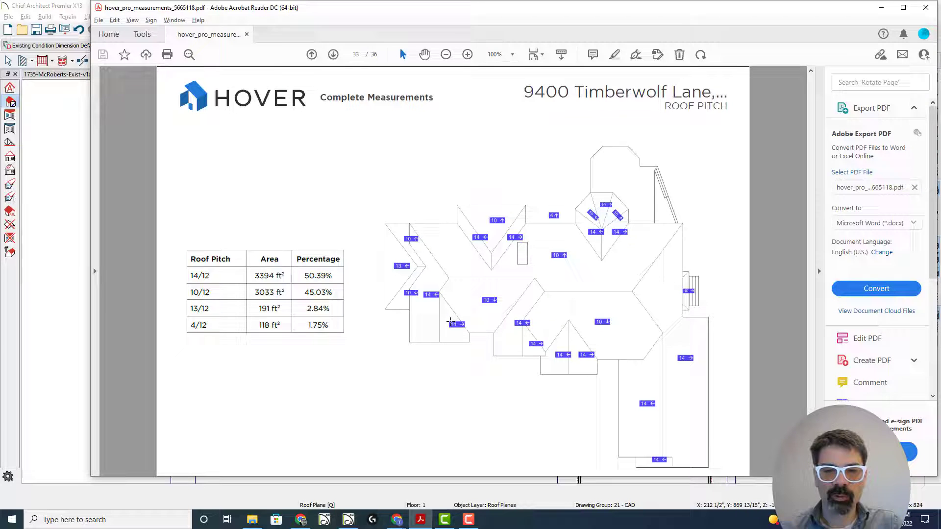
{"action": "mouse_move", "coordinate": [440, 320]}
{"action": "left_mouse_down"}
{"action": "mouse_move", "coordinate": [407, 317]}
{"action": "mouse_move", "coordinate": [516, 333]}
{"action": "left_mouse_up"}
{"action": "left_click_drag", "start_coordinate": [545, 362], "coordinate": [599, 360]}
{"action": "left_click_drag", "start_coordinate": [651, 292], "coordinate": [694, 290]}
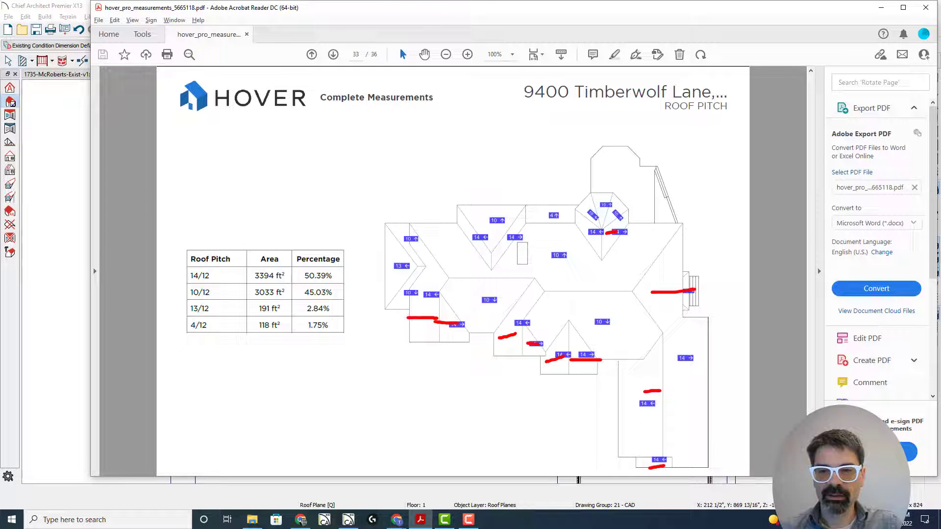
{"action": "left_click_drag", "start_coordinate": [504, 239], "coordinate": [520, 237]}
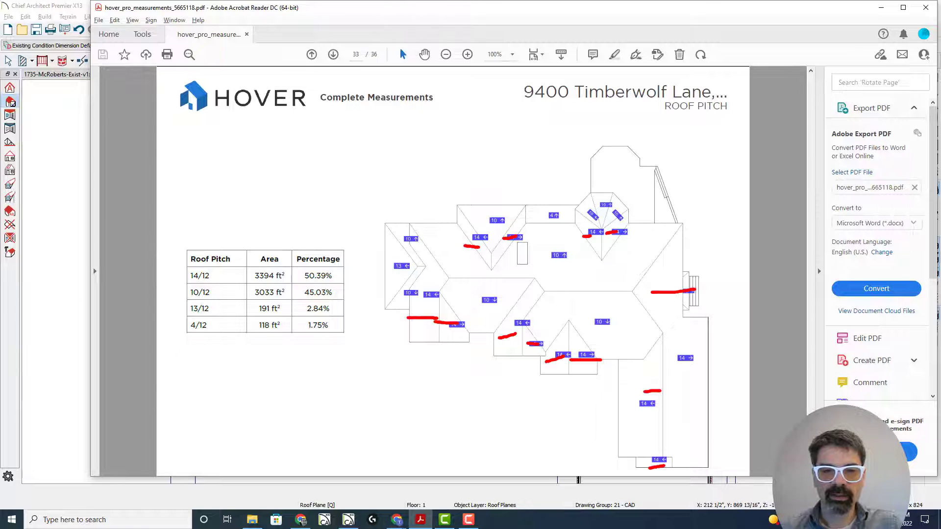
{"action": "mouse_move", "coordinate": [402, 261]}
{"action": "left_mouse_down"}
{"action": "mouse_move", "coordinate": [379, 261]}
{"action": "mouse_move", "coordinate": [403, 271]}
{"action": "mouse_move", "coordinate": [365, 282]}
{"action": "left_mouse_up"}
{"action": "mouse_move", "coordinate": [434, 293]}
{"action": "left_mouse_down"}
{"action": "mouse_move", "coordinate": [422, 301]}
{"action": "mouse_move", "coordinate": [430, 291]}
{"action": "left_mouse_up"}
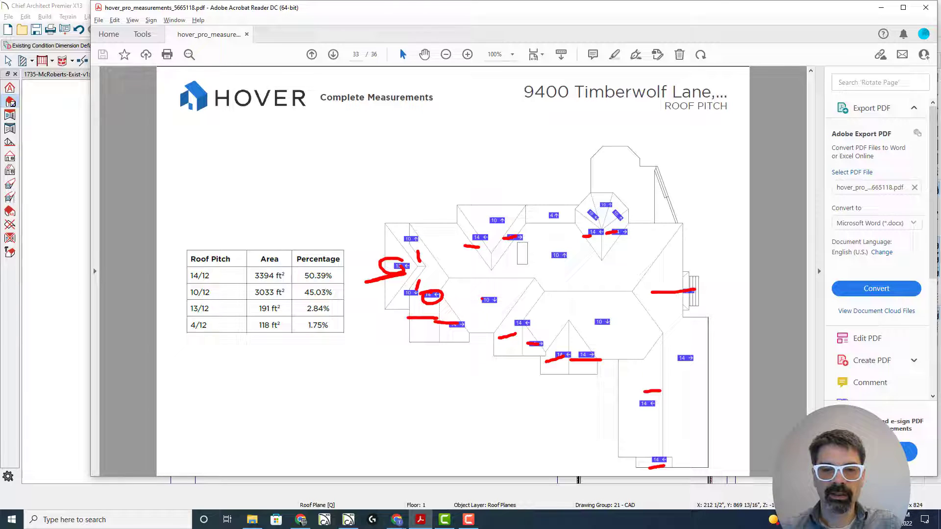
{"action": "left_click_drag", "start_coordinate": [568, 309], "coordinate": [568, 322]}
{"action": "left_click_drag", "start_coordinate": [574, 267], "coordinate": [573, 242]}
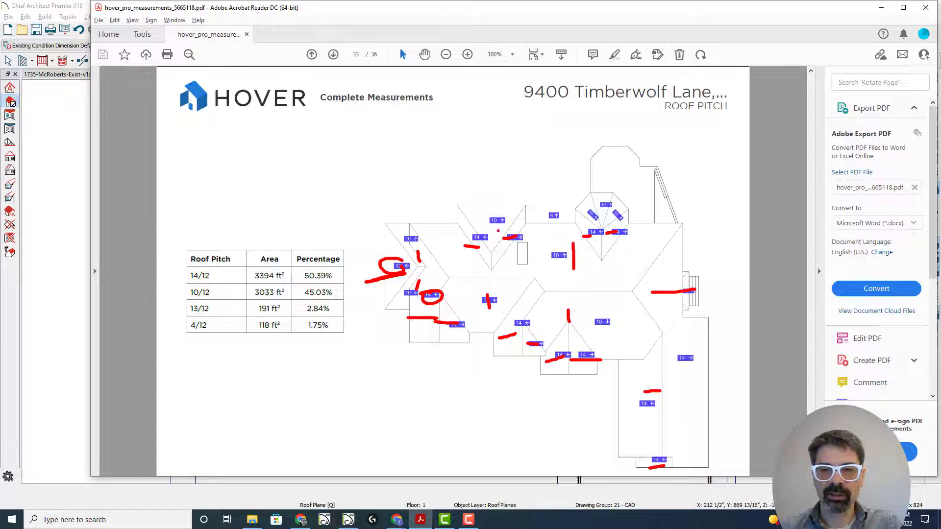
{"action": "left_click_drag", "start_coordinate": [489, 215], "coordinate": [489, 234]}
{"action": "mouse_move", "coordinate": [539, 202]}
{"action": "left_mouse_down"}
{"action": "mouse_move", "coordinate": [542, 225]}
{"action": "mouse_move", "coordinate": [568, 224]}
{"action": "mouse_move", "coordinate": [565, 212]}
{"action": "mouse_move", "coordinate": [541, 208]}
{"action": "left_mouse_up"}
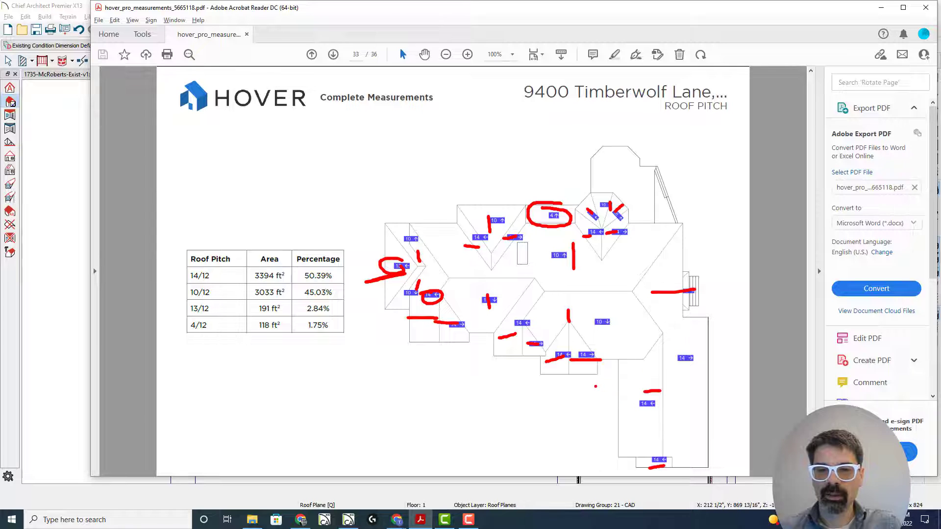
{"action": "key", "text": "Escape"}
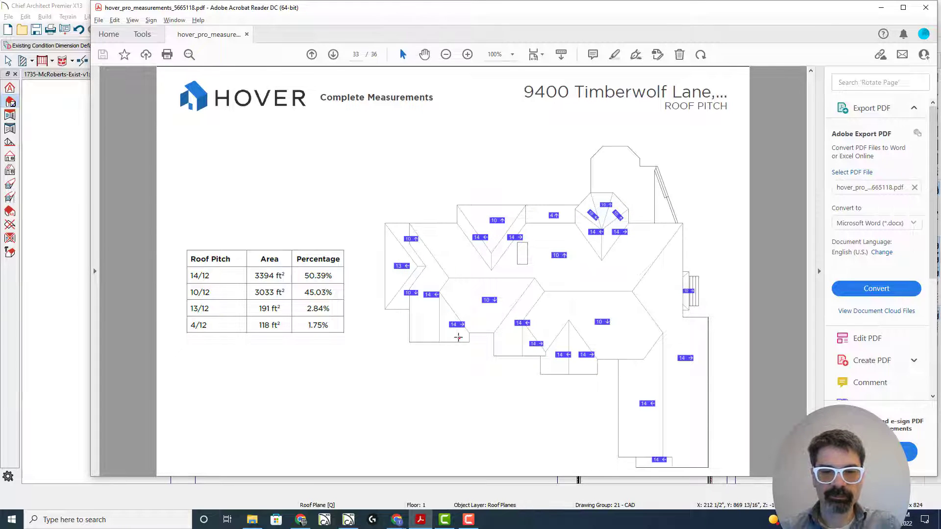
Underline the lower eave edges, garage roof bottom edge and upper-right roof edge in red.
{"action": "left_click_drag", "start_coordinate": [447, 338], "coordinate": [411, 338]}
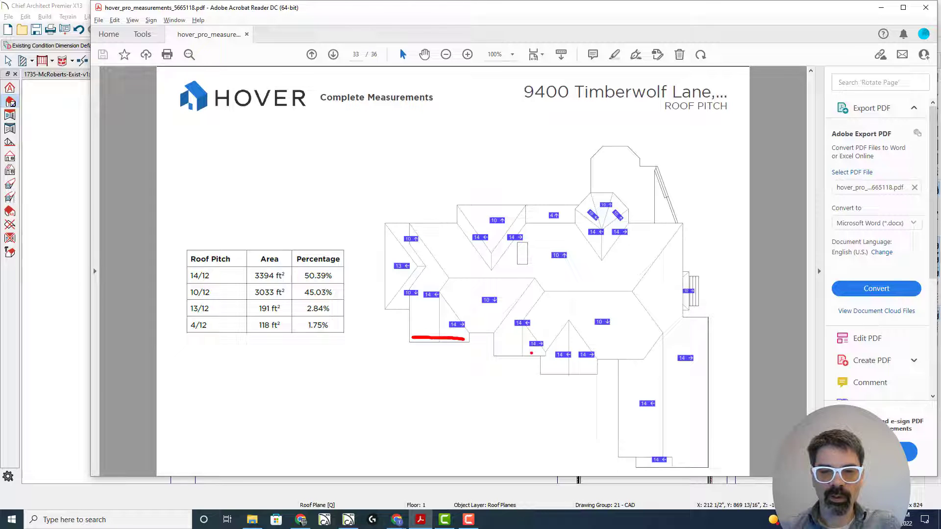
{"action": "left_click_drag", "start_coordinate": [541, 352], "coordinate": [494, 353]}
{"action": "left_click_drag", "start_coordinate": [590, 369], "coordinate": [548, 373]}
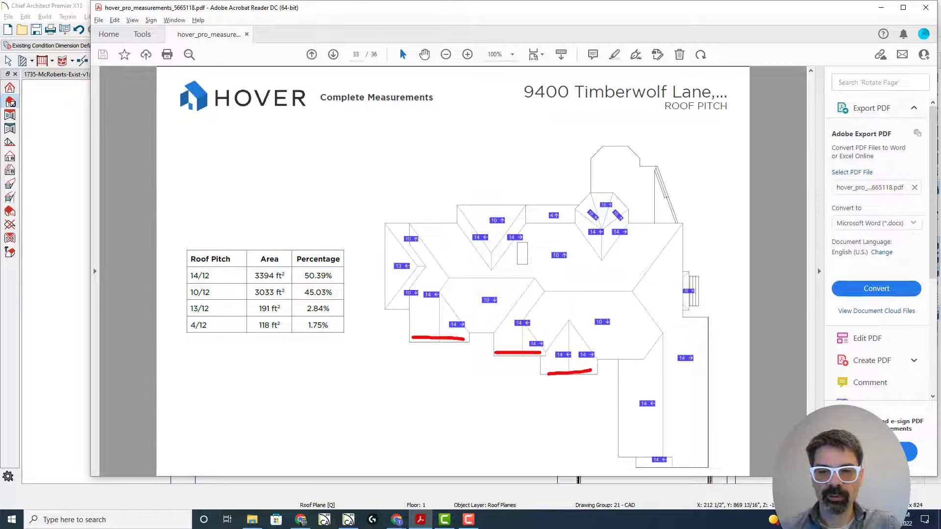
{"action": "left_click_drag", "start_coordinate": [665, 457], "coordinate": [621, 455]}
{"action": "left_click_drag", "start_coordinate": [698, 466], "coordinate": [664, 468]}
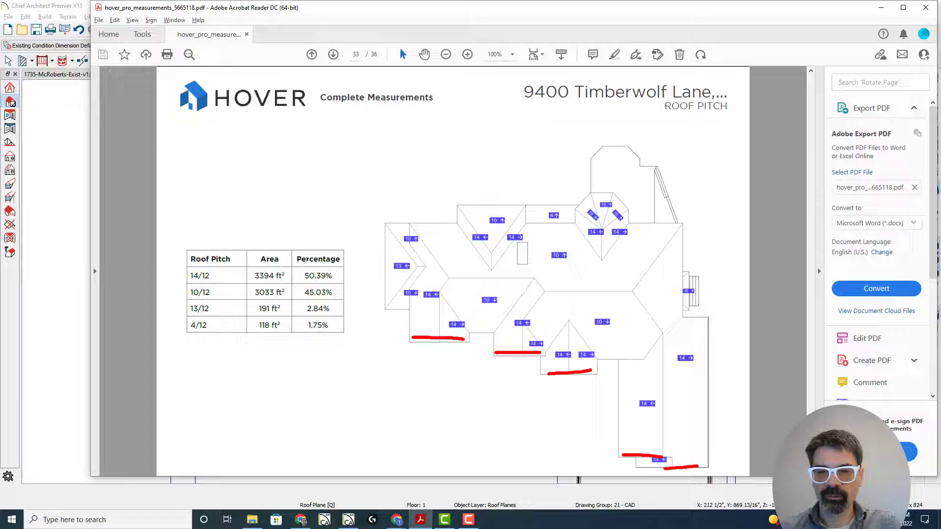
{"action": "left_click_drag", "start_coordinate": [688, 324], "coordinate": [714, 319]}
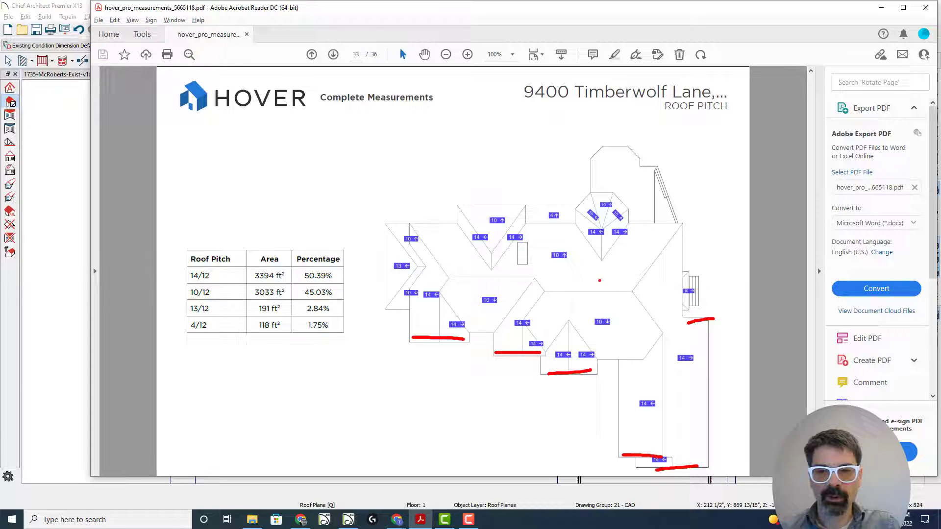
Add the 1x8 Trim molding as the Build Roof frieze for eaves and gables, and apply.
{"action": "left_click", "coordinate": [74, 264]}
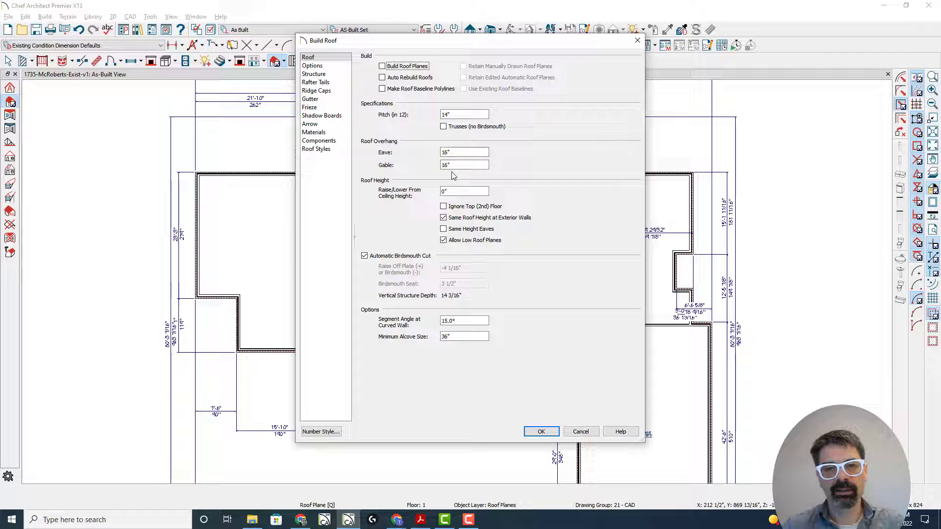
{"action": "left_click", "coordinate": [329, 66]}
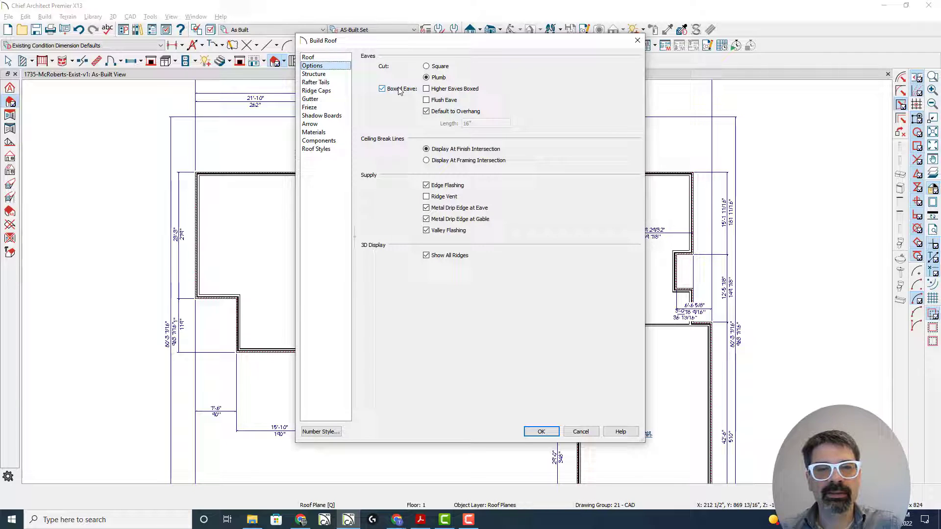
{"action": "left_click", "coordinate": [329, 108]}
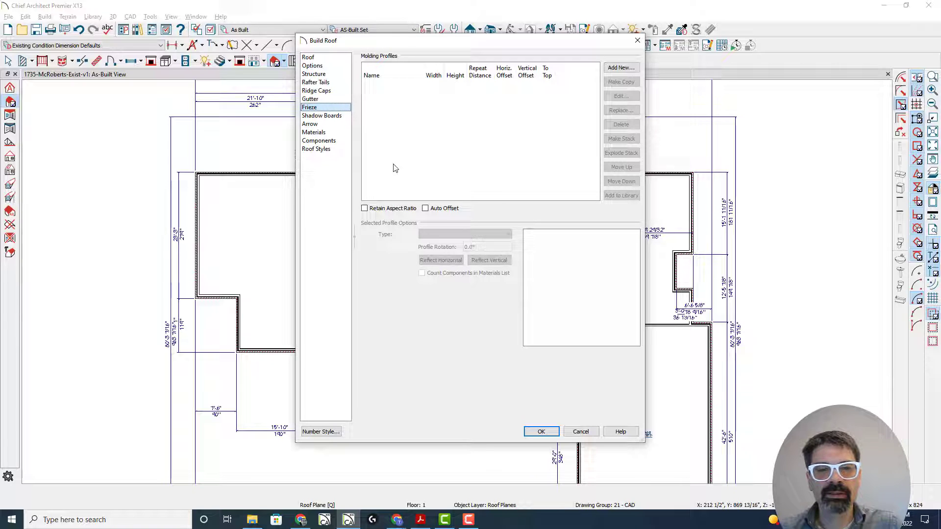
{"action": "left_click", "coordinate": [621, 68]}
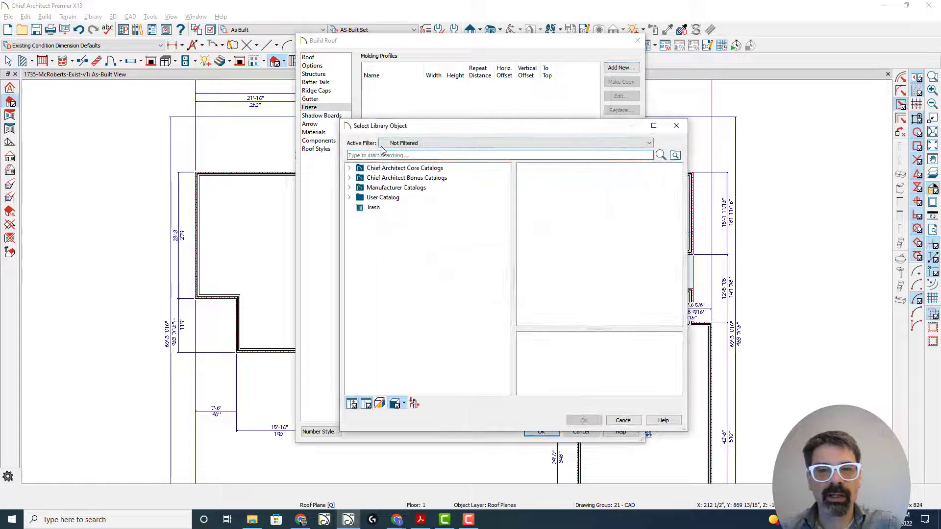
{"action": "left_click", "coordinate": [350, 197]}
{"action": "left_click", "coordinate": [387, 256]}
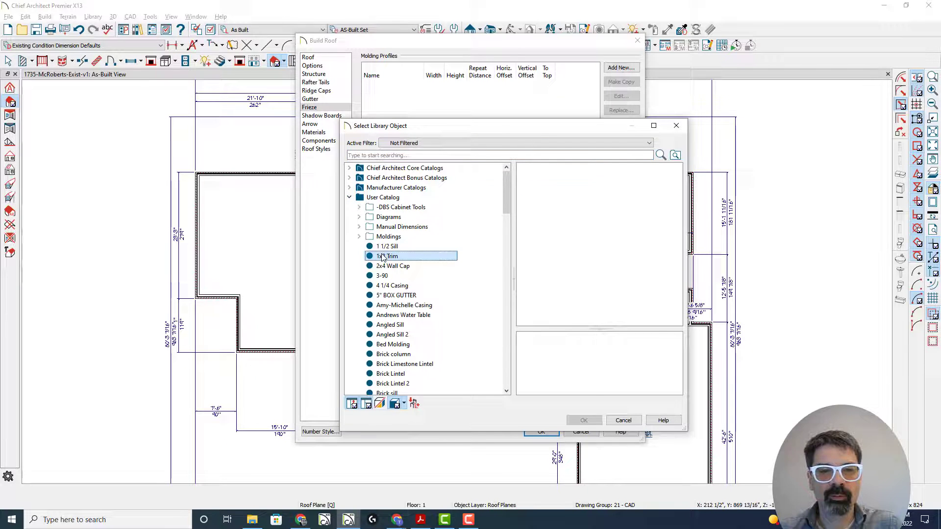
{"action": "left_click", "coordinate": [582, 421]}
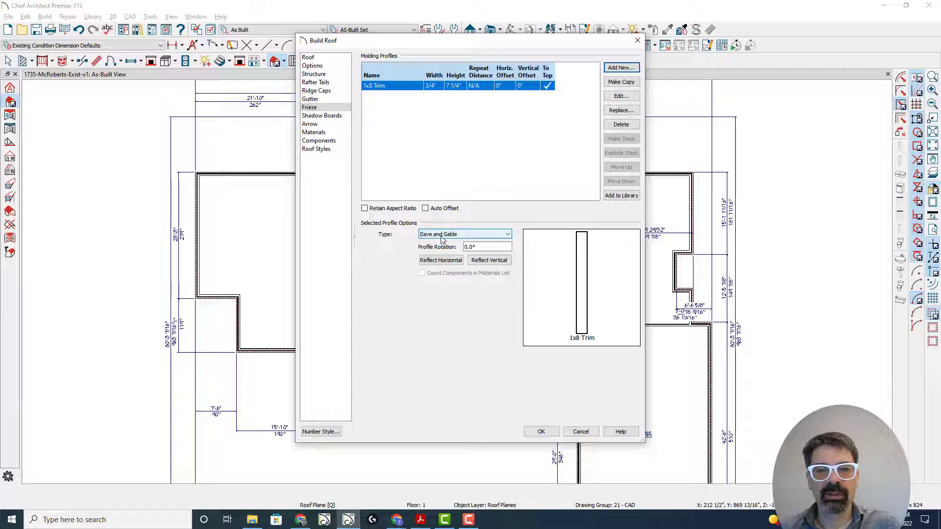
{"action": "left_click", "coordinate": [553, 431]}
Bring the front of the house into view and select its three front walls.
{"action": "middle_click_drag", "start_coordinate": [414, 288], "coordinate": [238, 159]}
{"action": "scroll", "coordinate": [315, 221], "scroll_direction": "down", "scroll_amount": 1}
{"action": "scroll", "coordinate": [364, 266], "scroll_direction": "up", "scroll_amount": 1}
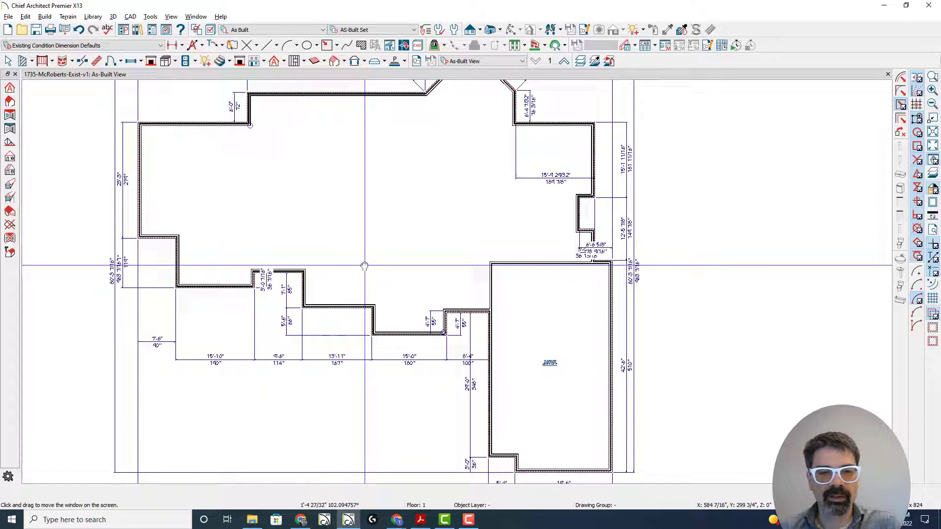
{"action": "middle_click_drag", "start_coordinate": [365, 266], "coordinate": [359, 228]}
{"action": "scroll", "coordinate": [357, 228], "scroll_direction": "up", "scroll_amount": 1}
{"action": "left_click", "coordinate": [23, 60]}
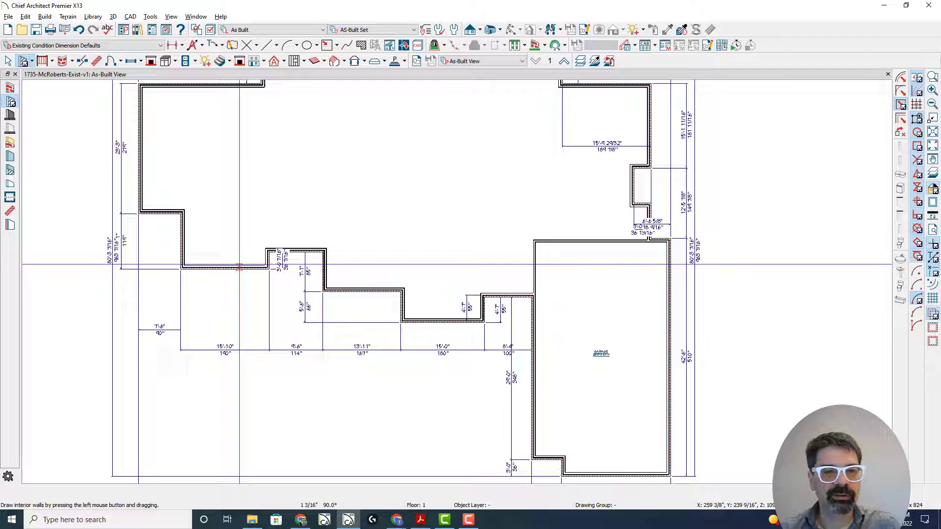
{"action": "left_click", "coordinate": [240, 267]}
{"action": "left_click", "coordinate": [362, 290], "text": "shift"}
{"action": "left_click", "coordinate": [441, 321], "text": "shift"}
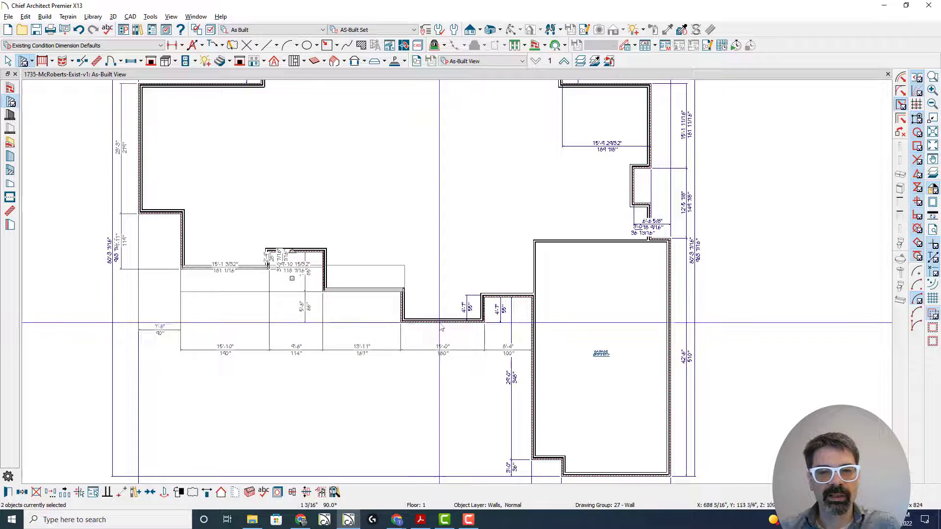
Add the garage's left, bottom and top walls to the selection.
{"action": "left_click", "coordinate": [534, 391], "text": "shift"}
{"action": "left_click", "coordinate": [615, 474], "text": "shift"}
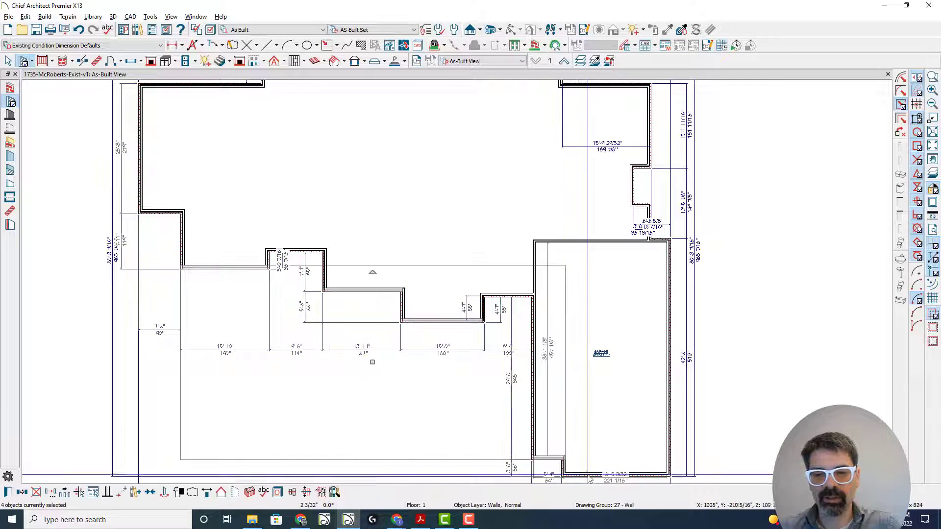
{"action": "left_click", "coordinate": [642, 241], "text": "shift"}
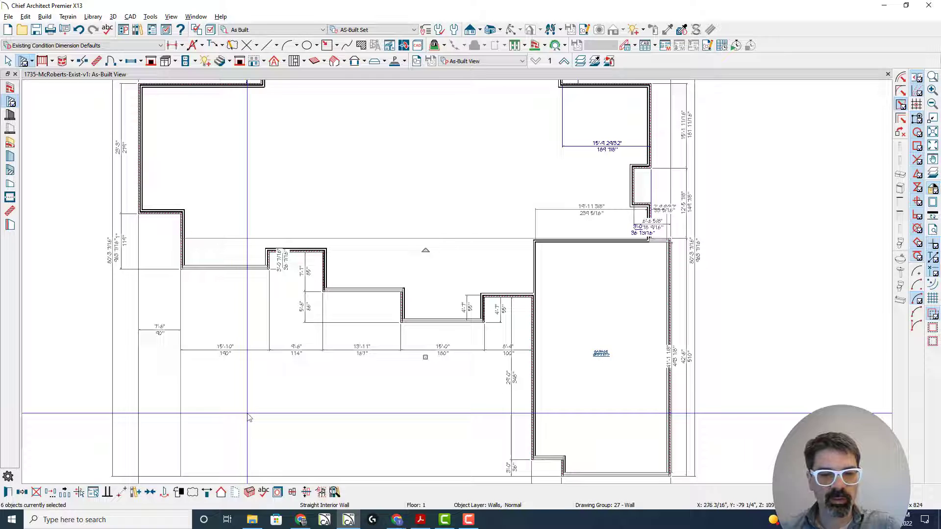
Set the six selected walls to Full Gable Wall and apply Change to Gable Wall.
{"action": "key", "text": "ctrl+e"}
{"action": "left_click", "coordinate": [248, 148]}
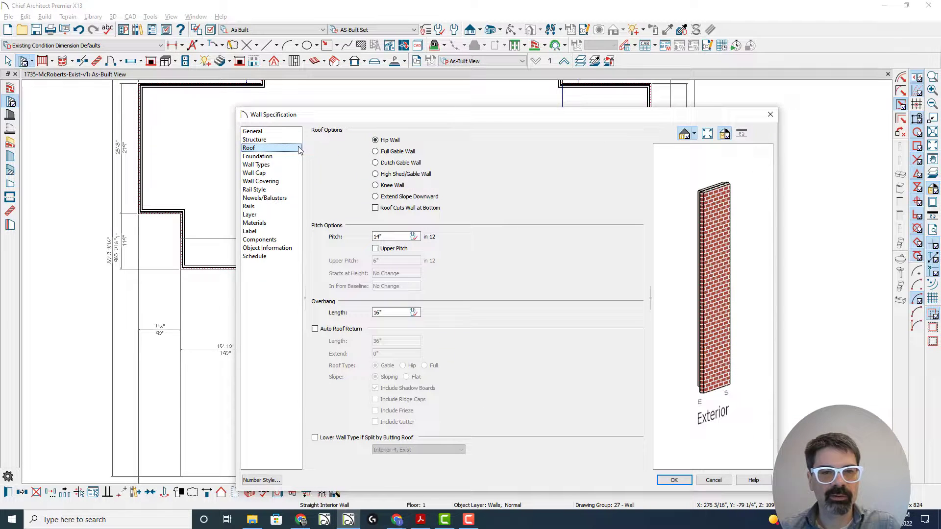
{"action": "left_click", "coordinate": [392, 153]}
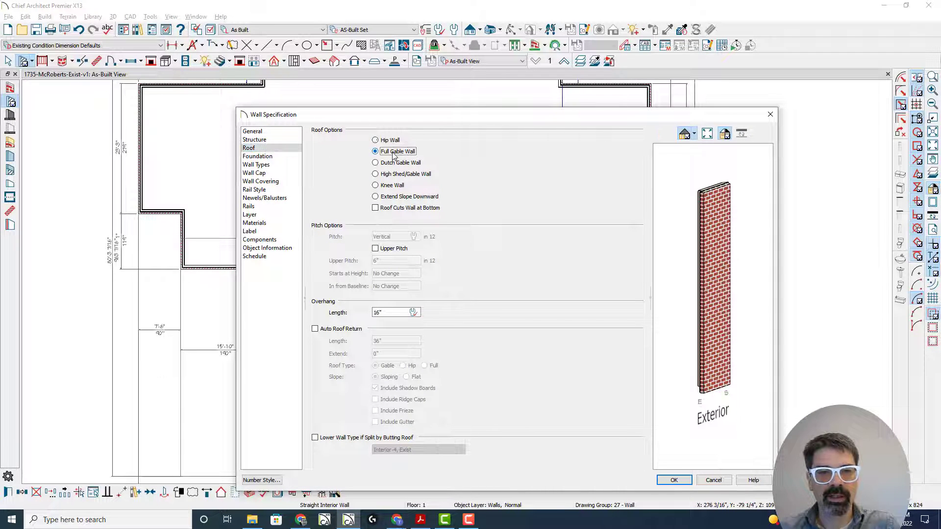
{"action": "key", "text": "Return"}
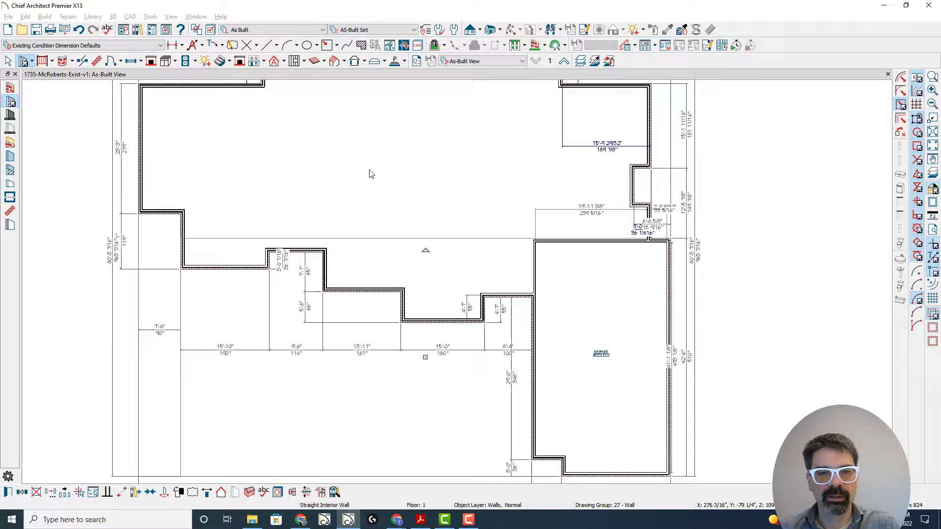
{"action": "left_click", "coordinate": [222, 493]}
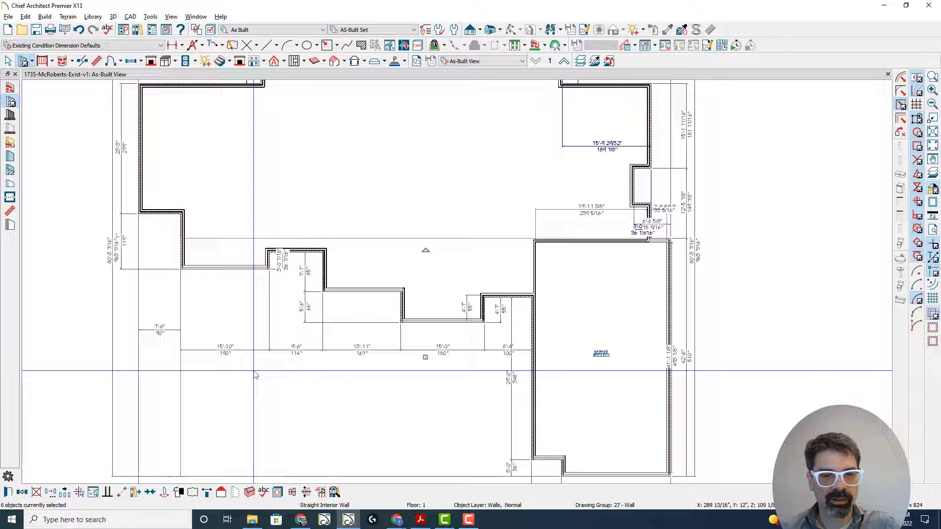
Verify the walls' Full Gable Wall roof option with 16" overhang and confirm.
{"action": "key", "text": "e"}
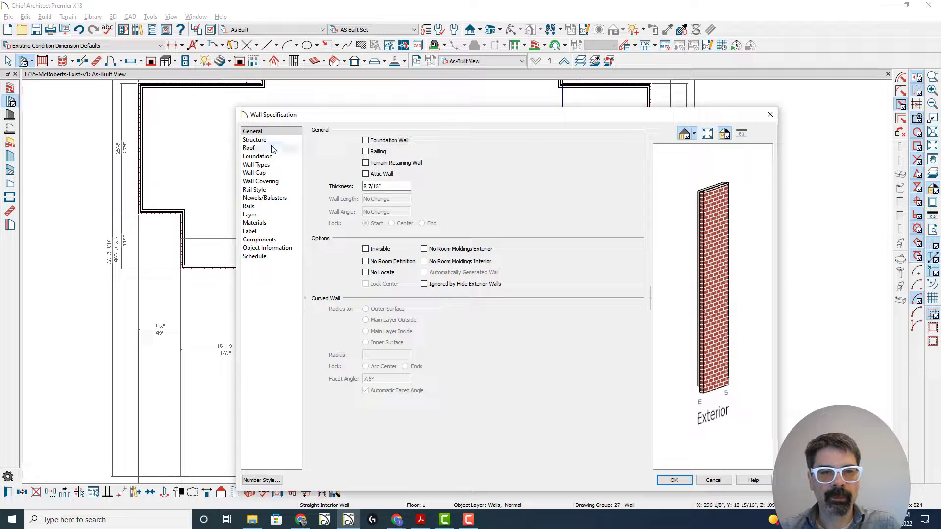
{"action": "left_click", "coordinate": [274, 148]}
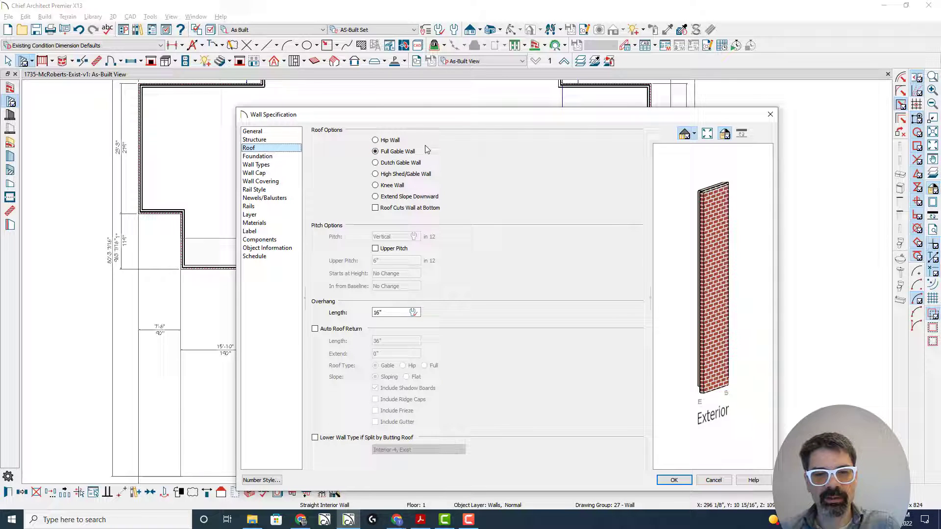
{"action": "left_click", "coordinate": [674, 480]}
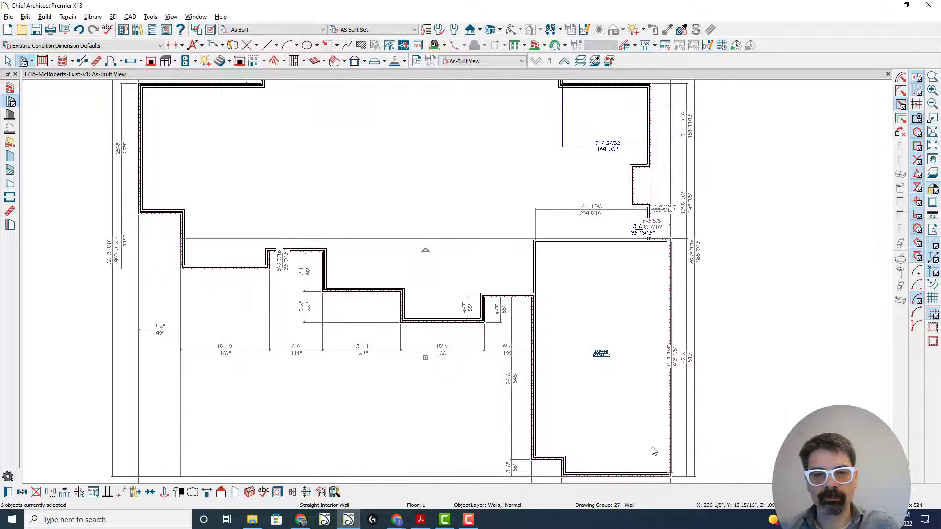
Compare the plan with the HOVER PDF, select the upper-left and top walls, then return to the report.
{"action": "scroll", "coordinate": [425, 339], "scroll_direction": "down", "scroll_amount": 2}
{"action": "middle_click_drag", "start_coordinate": [380, 261], "coordinate": [381, 299]}
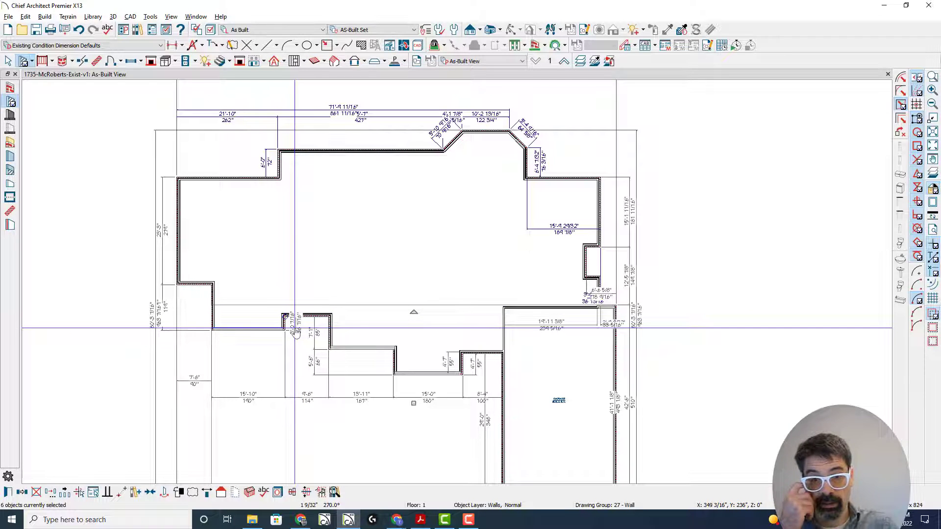
{"action": "key", "text": "alt+Tab"}
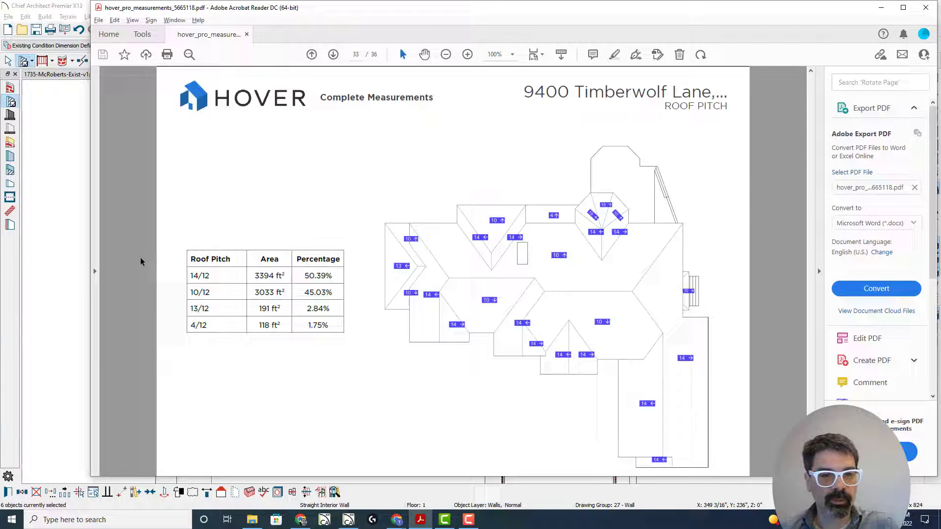
{"action": "key", "text": "alt+Tab"}
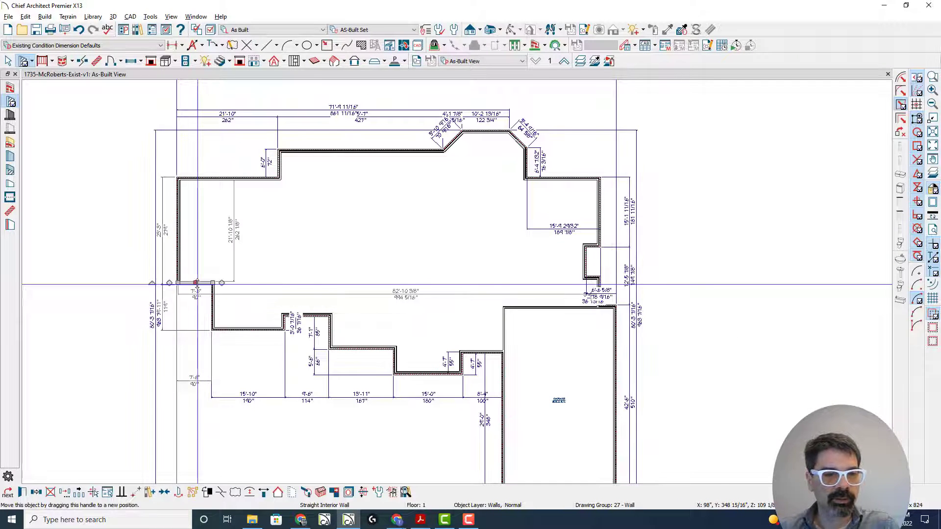
{"action": "left_click", "coordinate": [199, 183]}
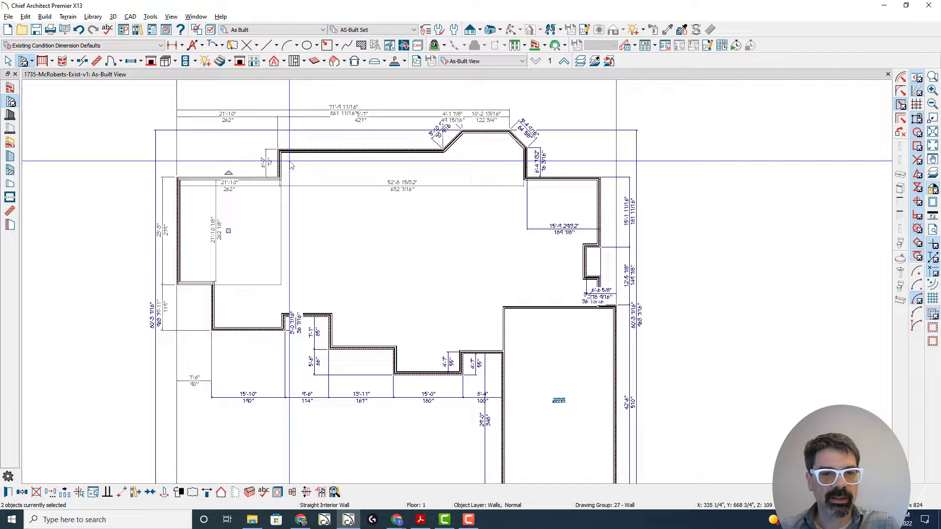
{"action": "left_click", "coordinate": [337, 153], "text": "shift"}
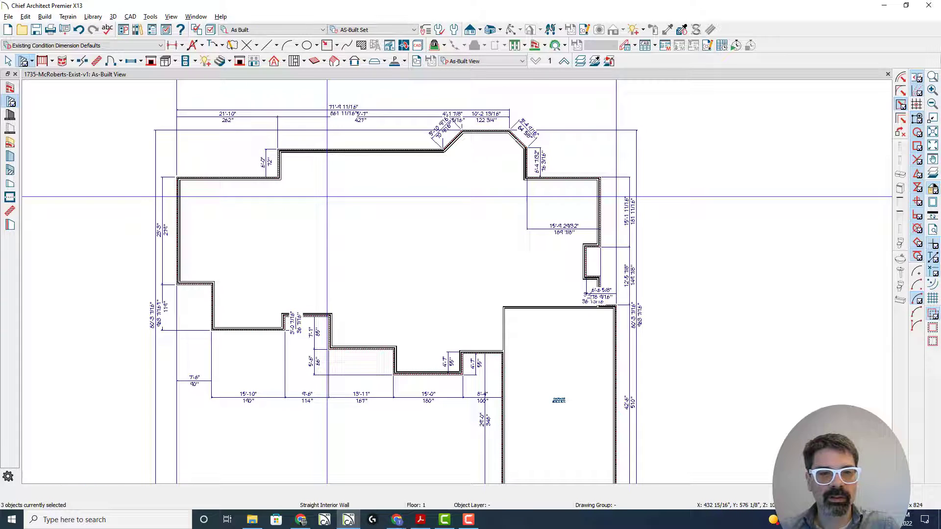
{"action": "key", "text": "alt+Tab"}
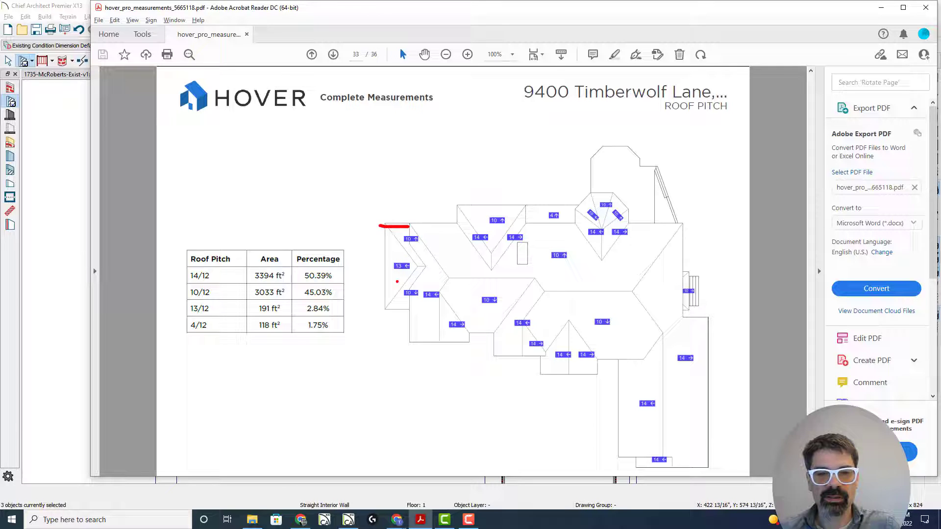
Mark the left roof edge, 4/12 label and lower roof edge in red, then clear the marks.
{"action": "left_click_drag", "start_coordinate": [406, 308], "coordinate": [370, 309]}
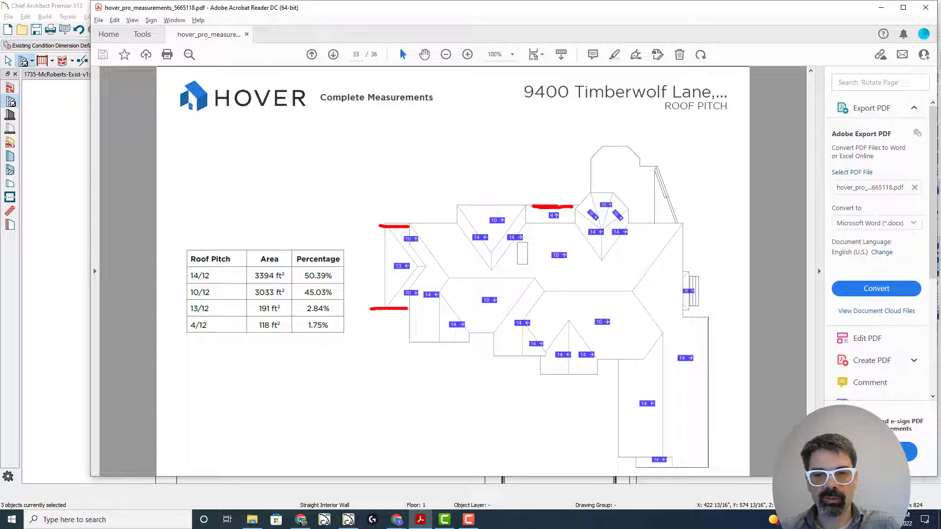
{"action": "left_click_drag", "start_coordinate": [530, 217], "coordinate": [563, 210]}
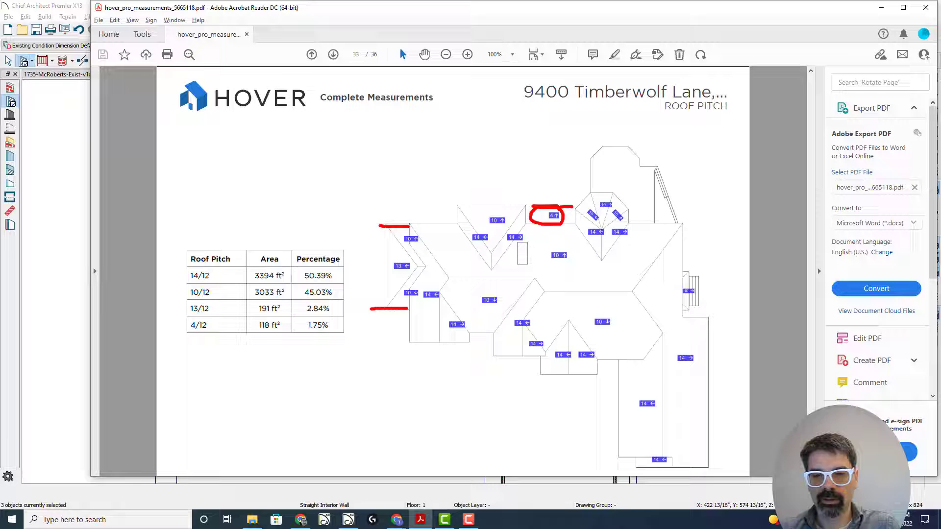
{"action": "left_click_drag", "start_coordinate": [480, 312], "coordinate": [479, 345]}
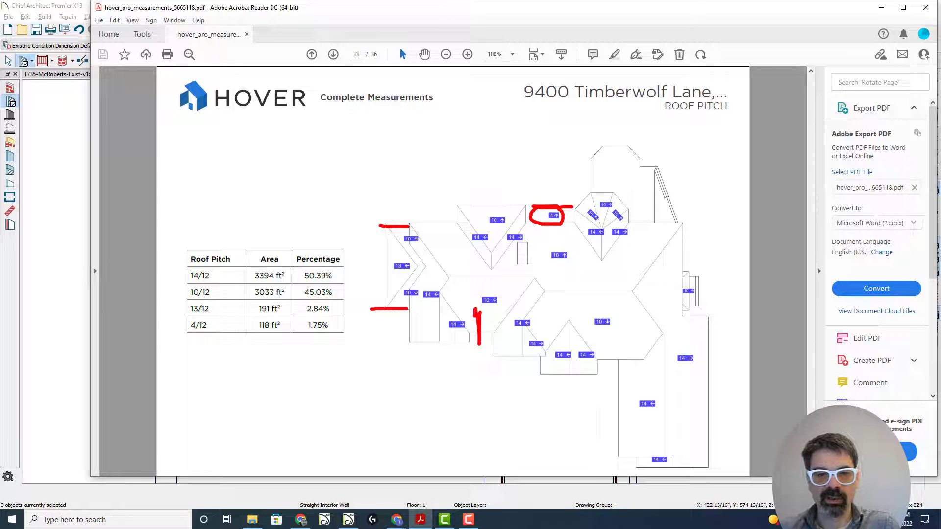
{"action": "key", "text": "Escape"}
Give the upper-left walls a 10-in-12 roof pitch.
{"action": "key", "text": "alt+Tab"}
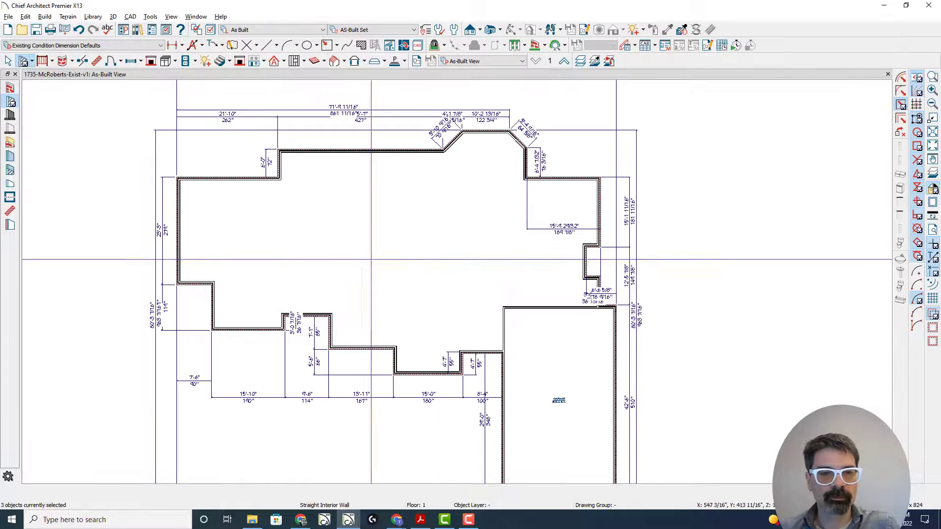
{"action": "left_click", "coordinate": [191, 192]}
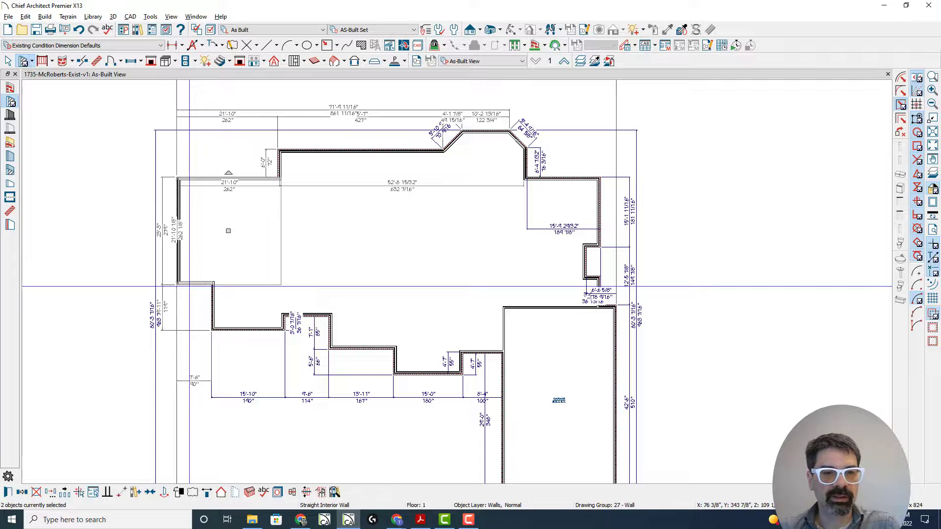
{"action": "double_click", "coordinate": [191, 285]}
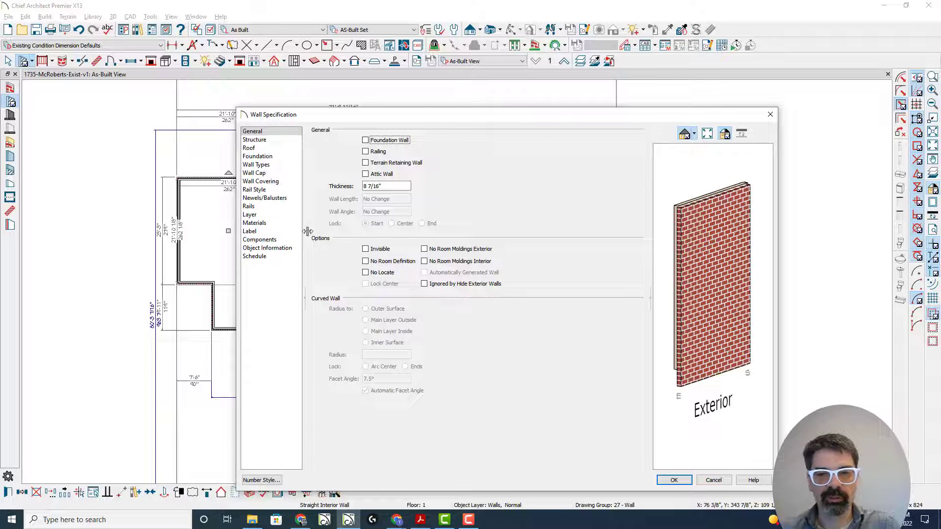
{"action": "left_click", "coordinate": [248, 148]}
{"action": "double_click", "coordinate": [384, 236]}
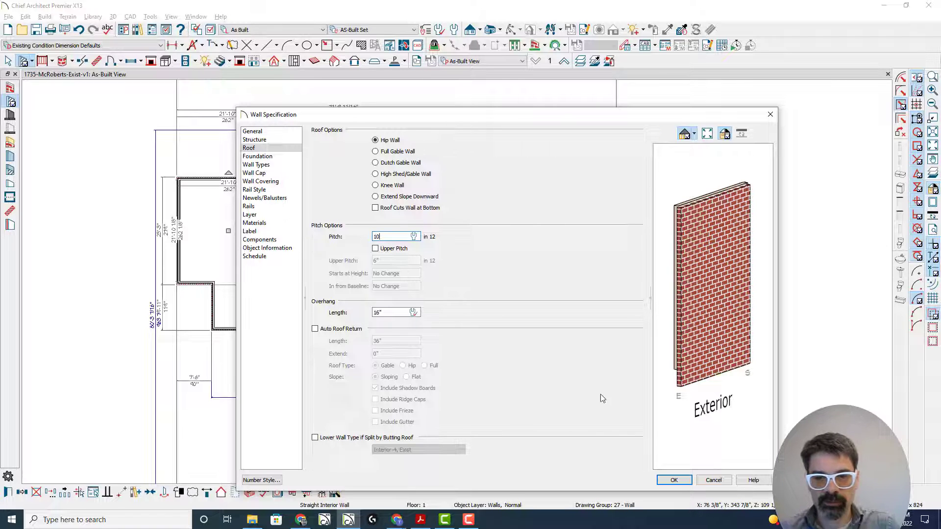
{"action": "left_click", "coordinate": [674, 480]}
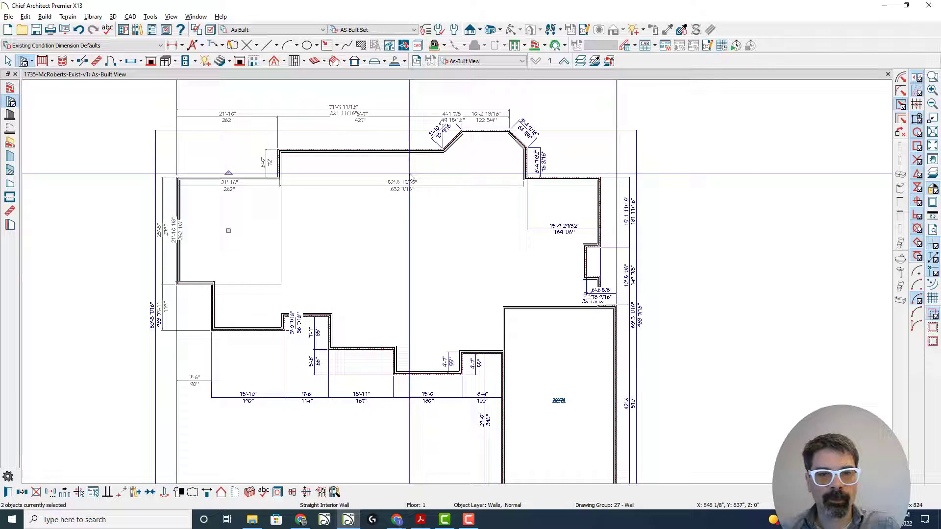
Give the long top wall a 4-in-12 roof pitch.
{"action": "left_click", "coordinate": [405, 151]}
{"action": "double_click", "coordinate": [405, 152]}
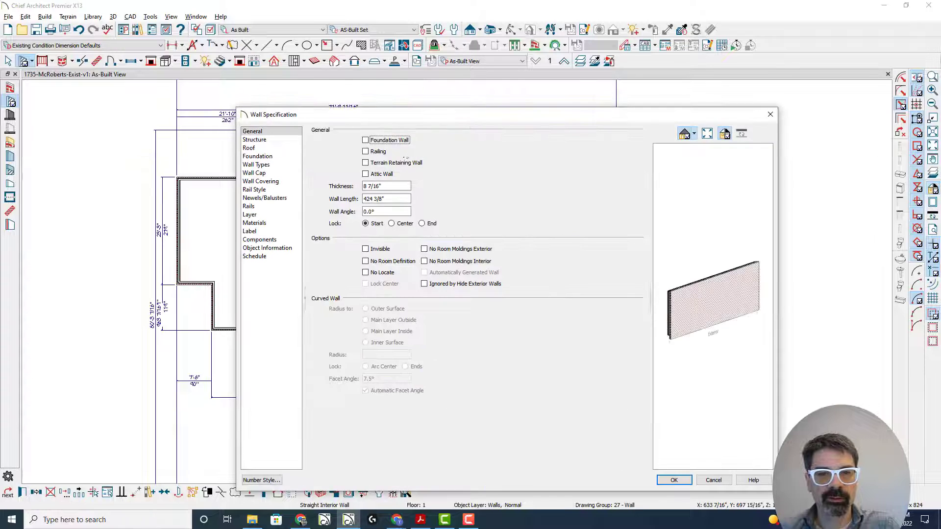
{"action": "left_click", "coordinate": [287, 149]}
{"action": "left_click", "coordinate": [389, 236]}
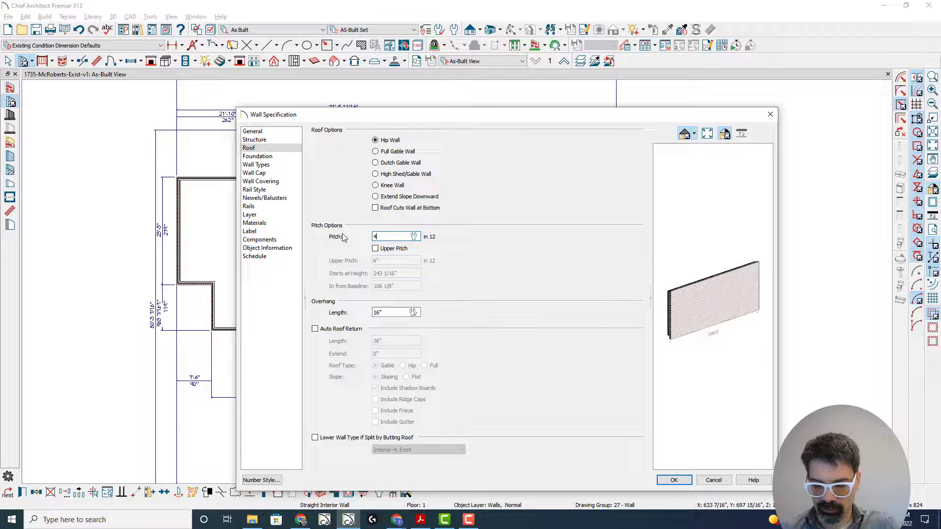
{"action": "key", "text": "Return"}
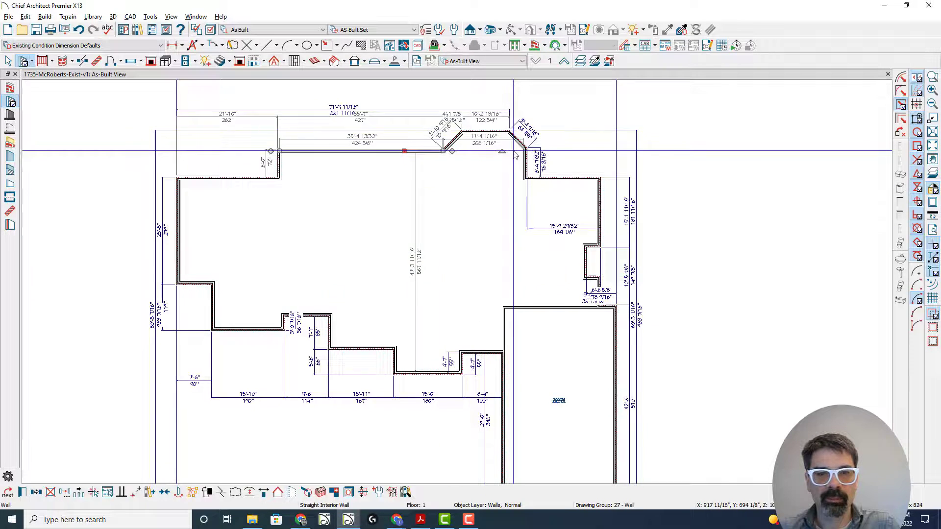
{"action": "key", "text": "Page_Up"}
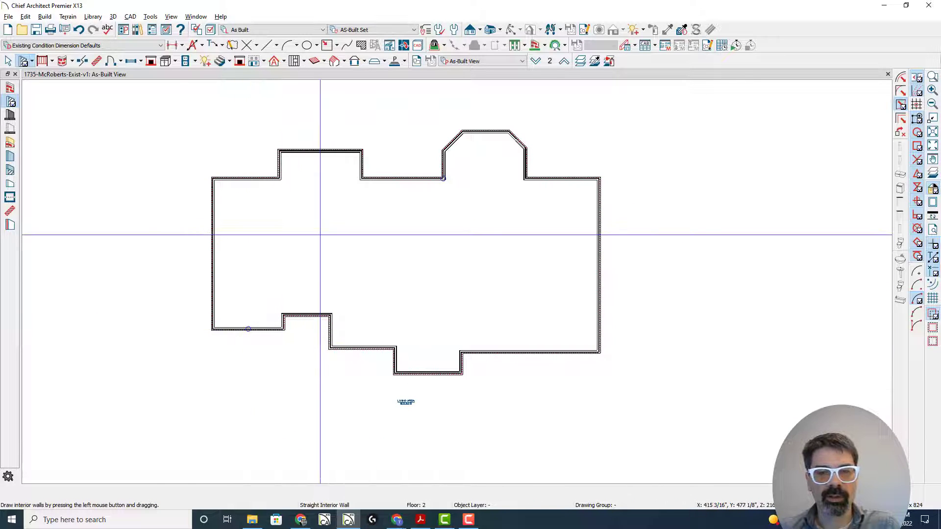
On Floor 2, select the front wall, middle step wall and bottom bump wall.
{"action": "key", "text": "Page_Down"}
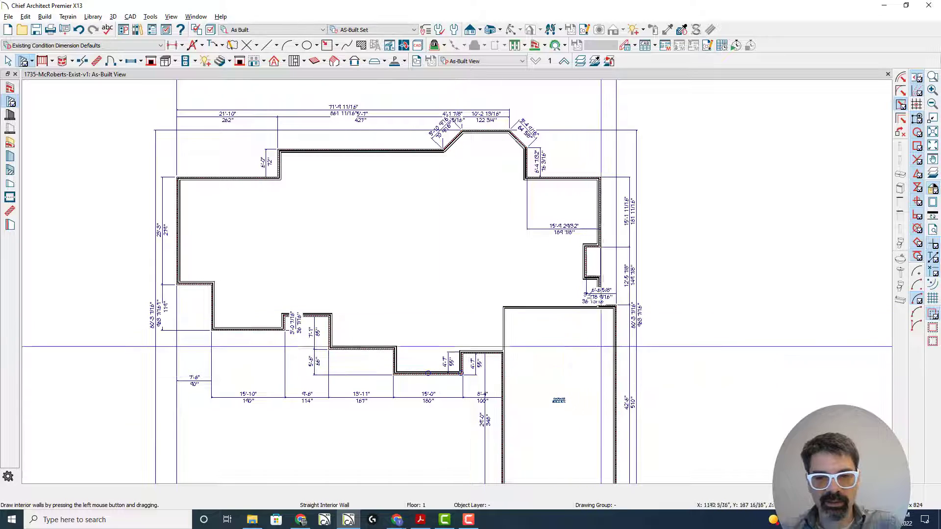
{"action": "scroll", "coordinate": [367, 347], "scroll_direction": "down", "scroll_amount": 1}
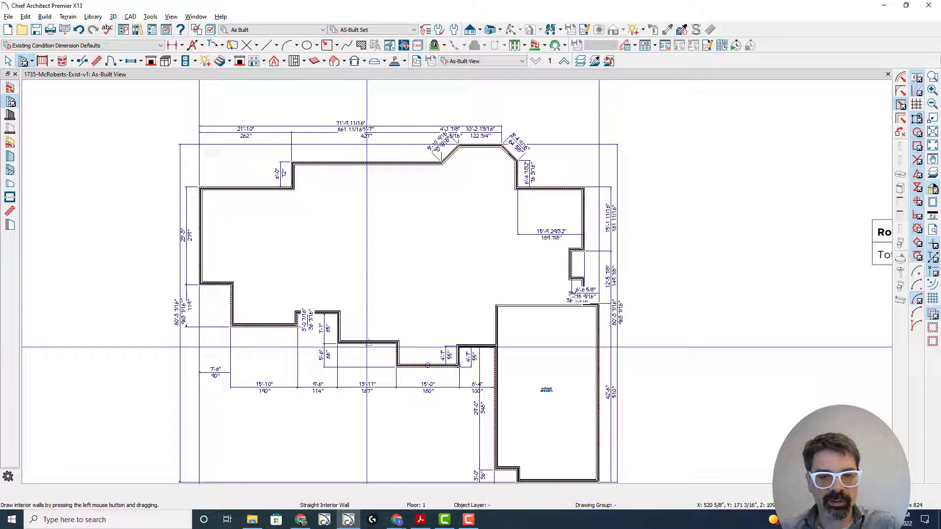
{"action": "key", "text": "Page_Up"}
{"action": "left_click", "coordinate": [255, 322]}
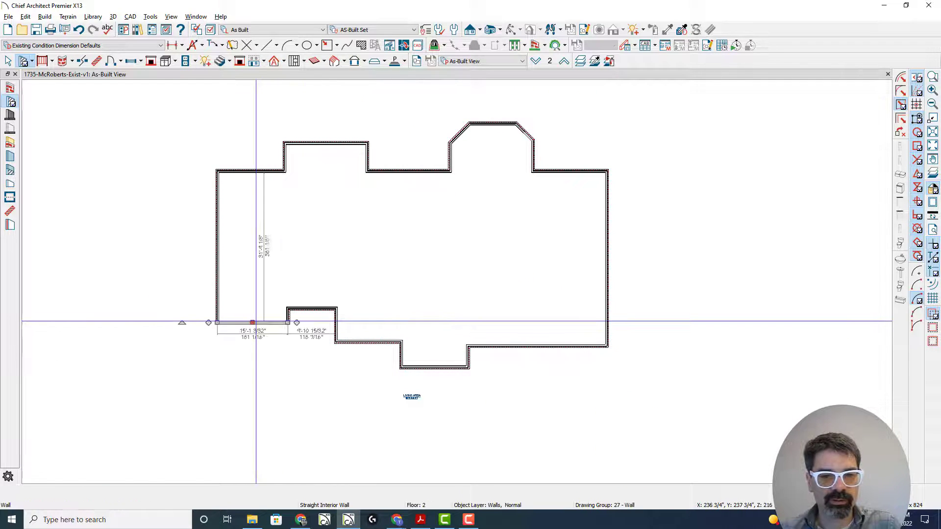
{"action": "left_click", "coordinate": [369, 342], "text": "shift"}
{"action": "left_click", "coordinate": [446, 367], "text": "shift"}
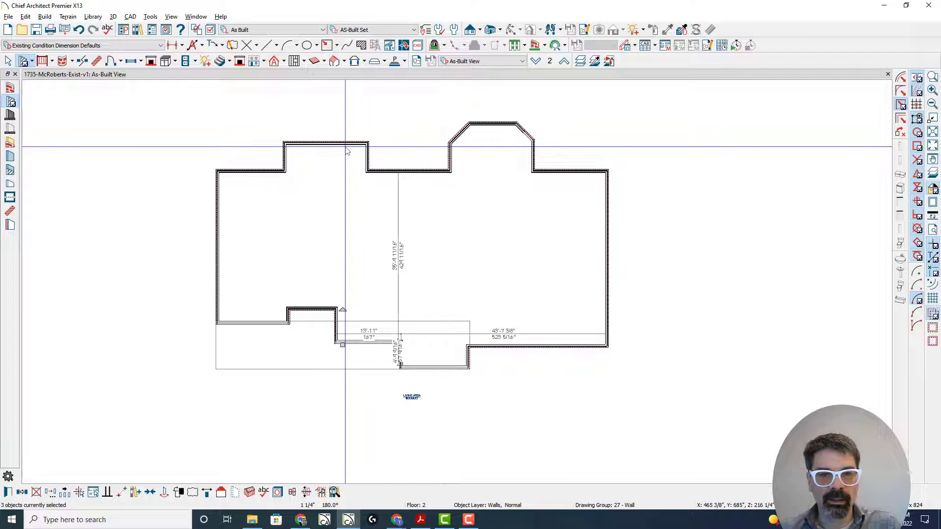
Check the HOVER report, then select the top second-floor walls including the angled bay.
{"action": "key", "text": "alt+Tab"}
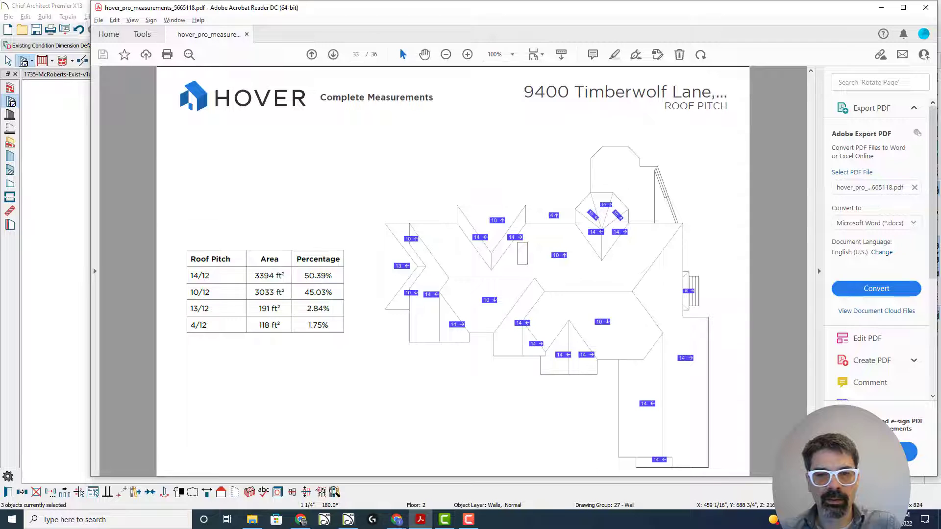
{"action": "key", "text": "alt+Tab"}
{"action": "left_click", "coordinate": [269, 172]}
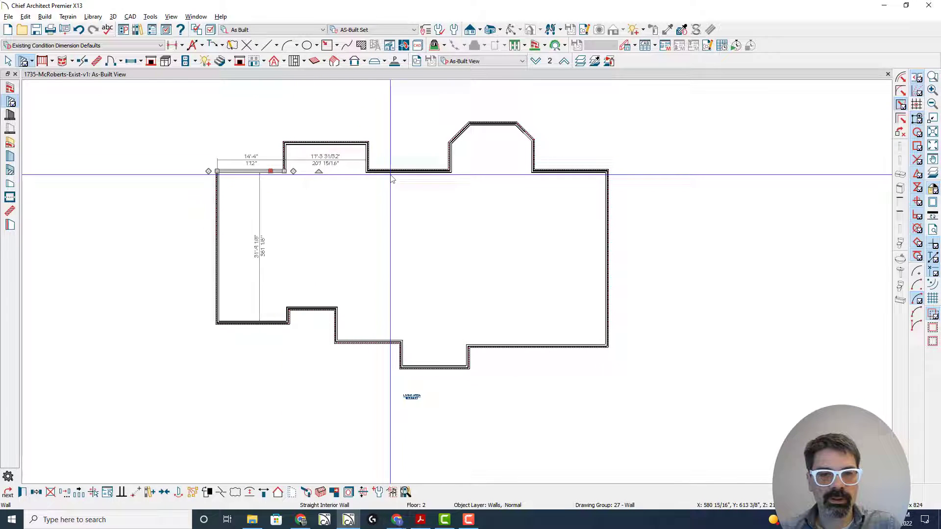
{"action": "left_click", "coordinate": [347, 143], "text": "shift"}
{"action": "left_click_drag", "start_coordinate": [529, 136], "coordinate": [454, 105]}
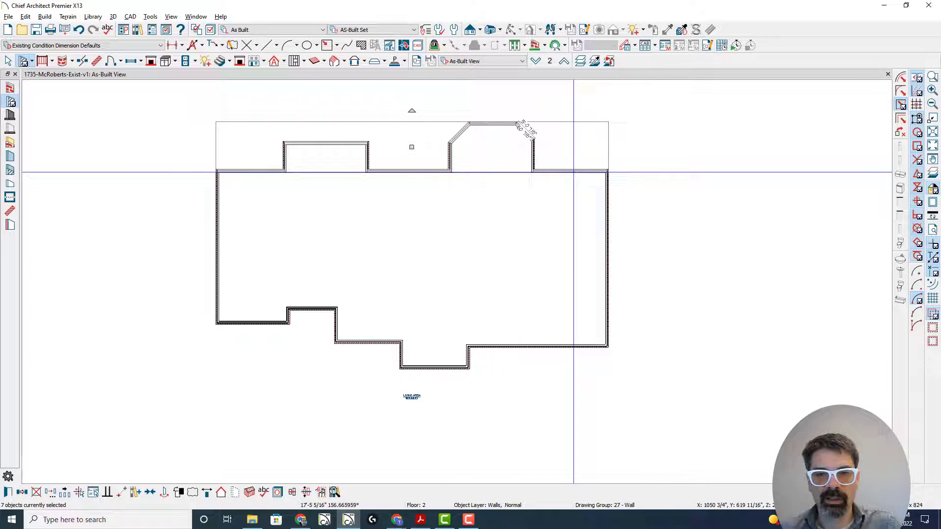
Adjust the wall selection to eight second-floor walls around the top and sides.
{"action": "left_click", "coordinate": [511, 346], "text": "shift"}
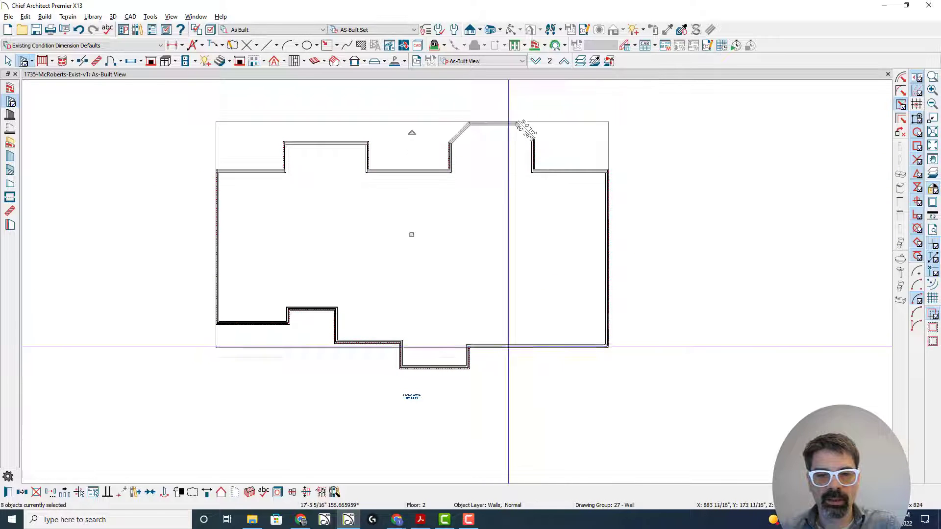
{"action": "left_click", "coordinate": [392, 343], "text": "shift"}
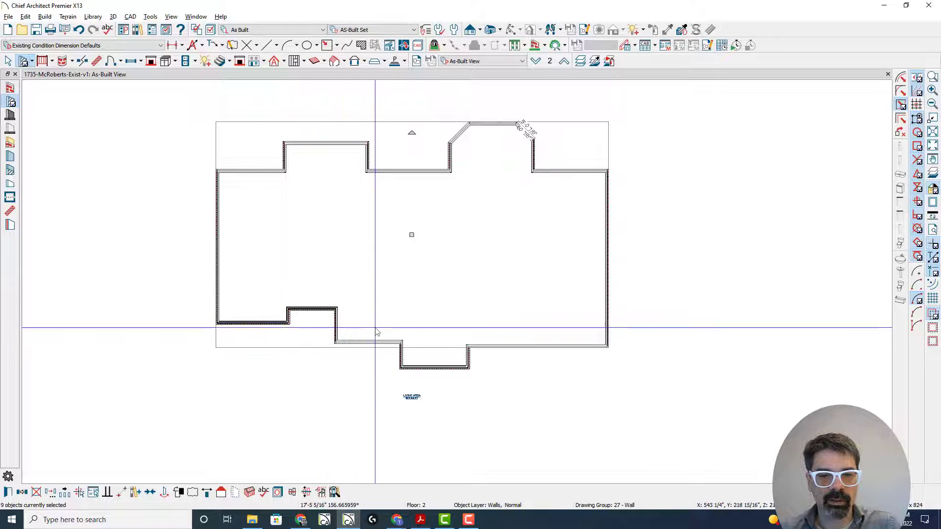
{"action": "left_click", "coordinate": [377, 345], "text": "shift"}
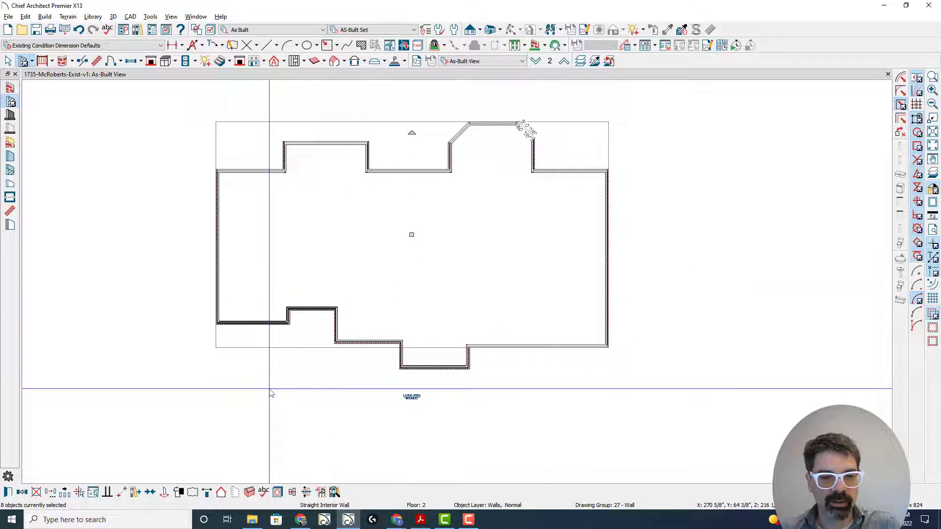
{"action": "scroll", "coordinate": [270, 387], "scroll_direction": "down", "scroll_amount": 1}
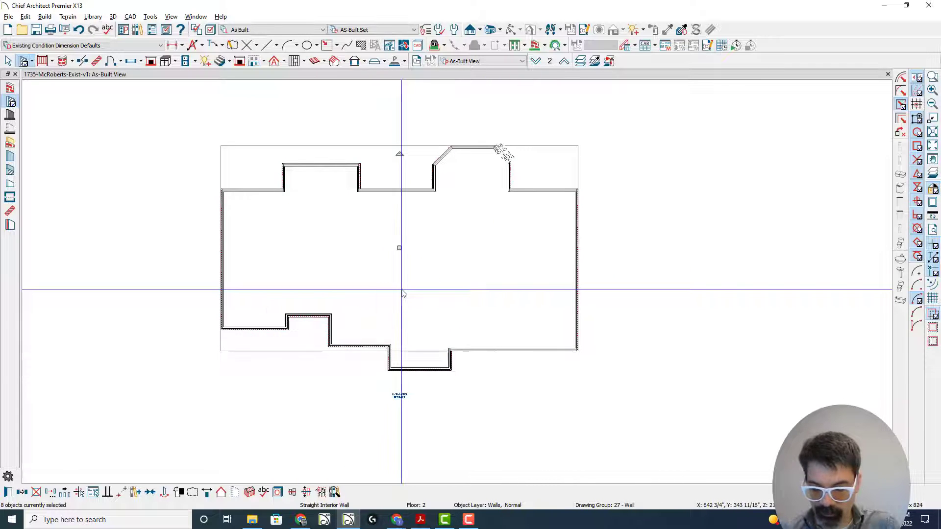
Change the selected walls' roof pitch from 14 to 10 in Wall Specification.
{"action": "key", "text": "e"}
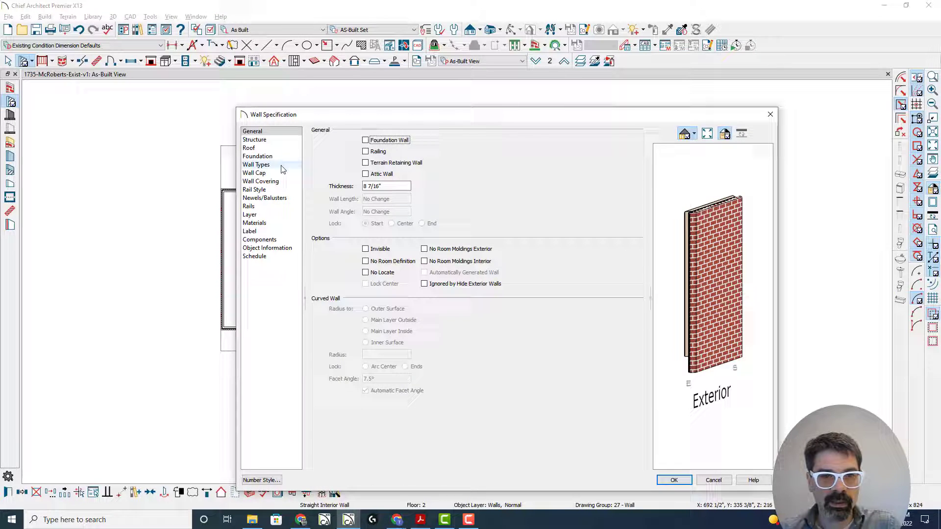
{"action": "left_click", "coordinate": [273, 148]}
{"action": "left_click", "coordinate": [382, 238]}
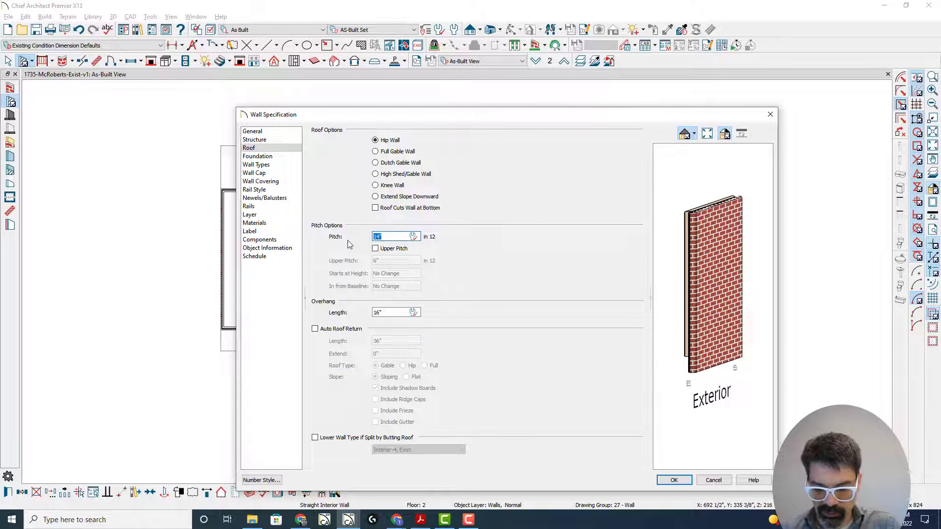
{"action": "type", "text": "10"}
{"action": "key", "text": "Return"}
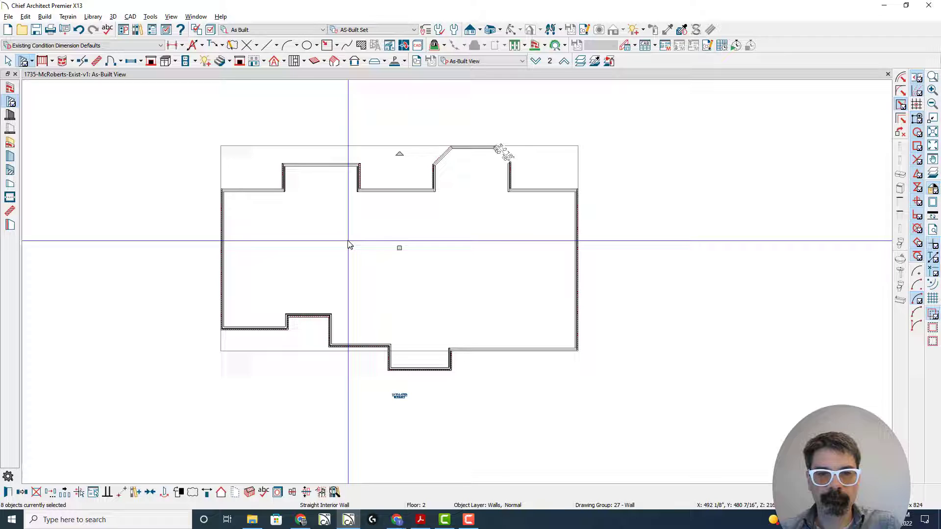
Build automatic roof planes over the Floor 2 walls with Build Roof Planes checked.
{"action": "left_click", "coordinate": [274, 62]}
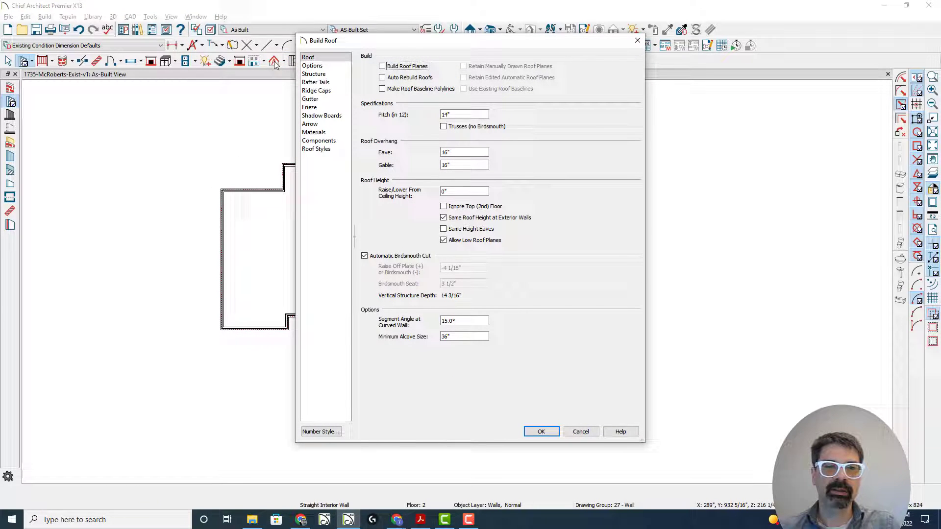
{"action": "left_click", "coordinate": [393, 69]}
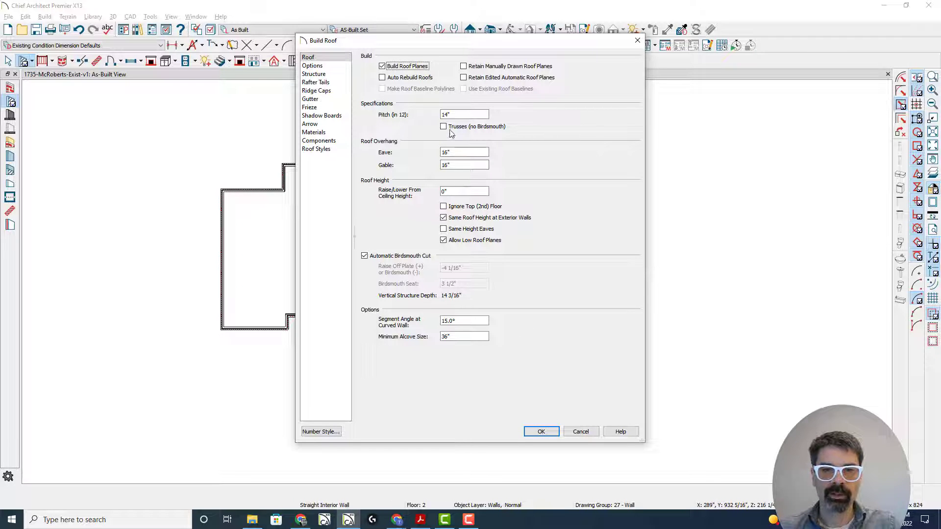
{"action": "left_click", "coordinate": [314, 74]}
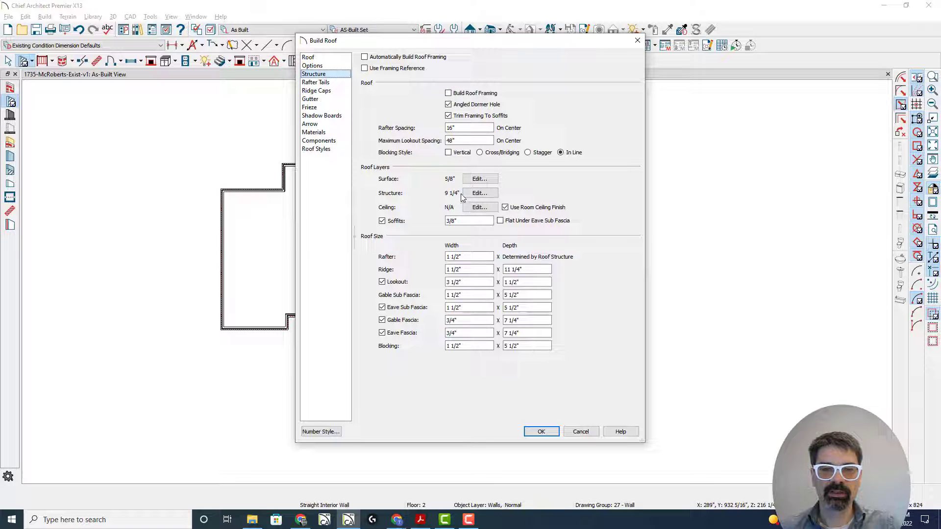
{"action": "left_click", "coordinate": [539, 431]}
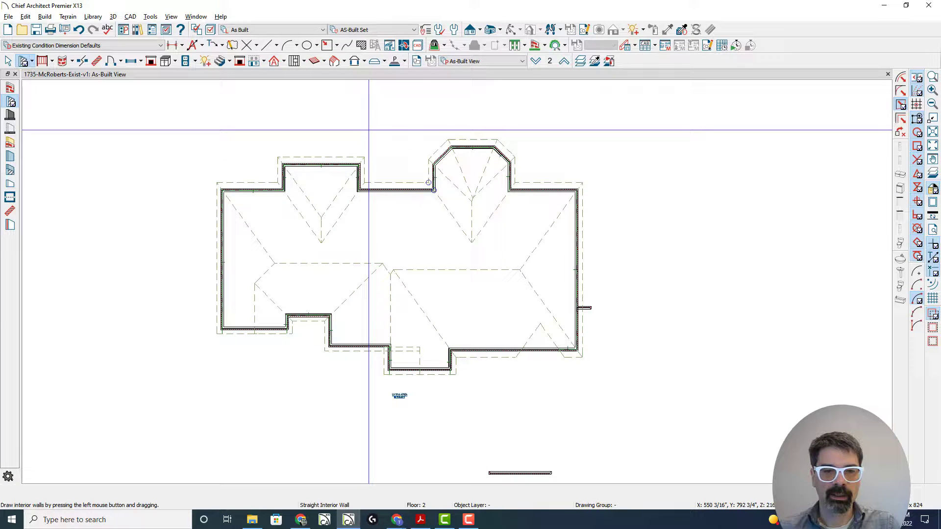
Open a Perspective Full Overview with F9 and orbit the house to inspect the new roofs.
{"action": "key", "text": "F9"}
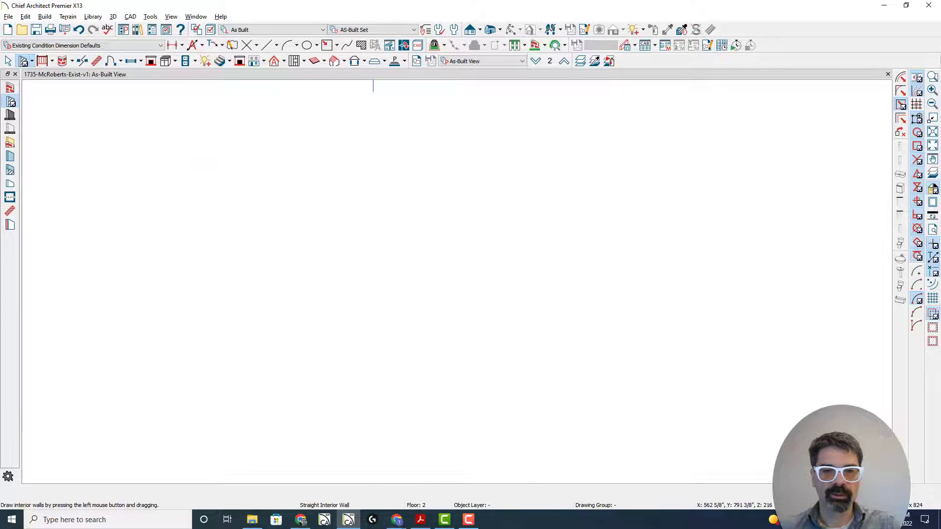
{"action": "left_click_drag", "start_coordinate": [474, 282], "coordinate": [386, 278]}
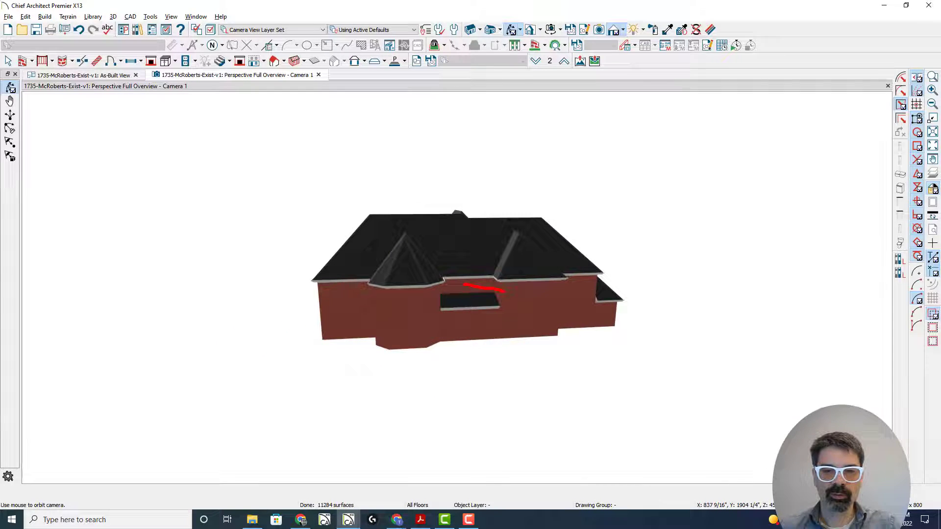
{"action": "left_click_drag", "start_coordinate": [504, 291], "coordinate": [505, 290]}
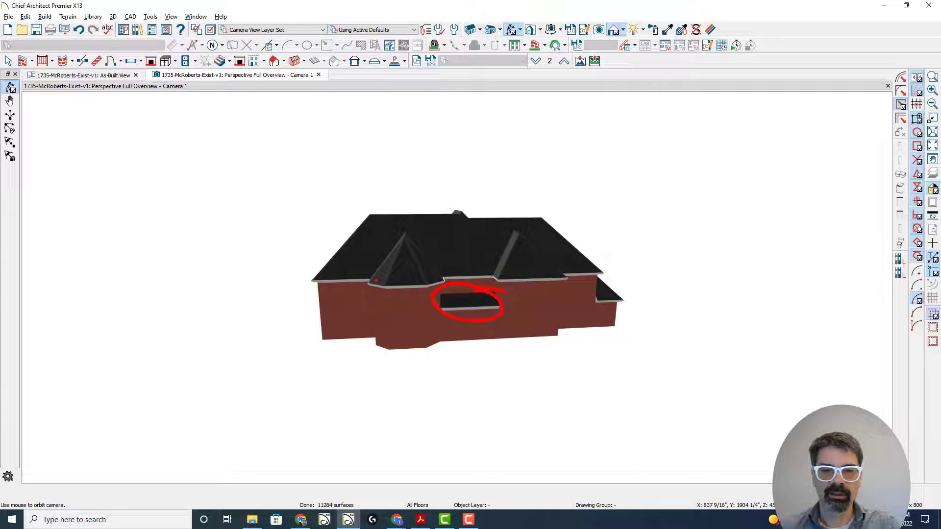
{"action": "left_click_drag", "start_coordinate": [379, 279], "coordinate": [392, 259]}
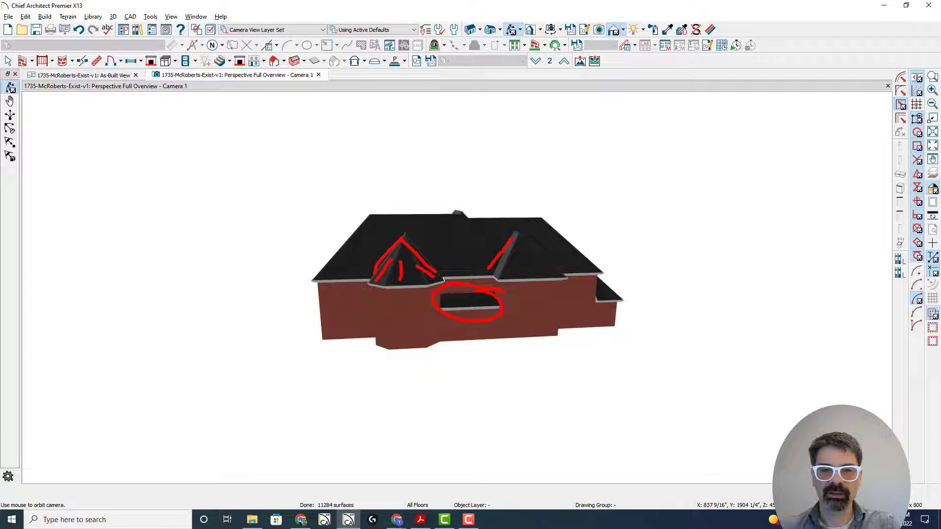
{"action": "key", "text": "Escape"}
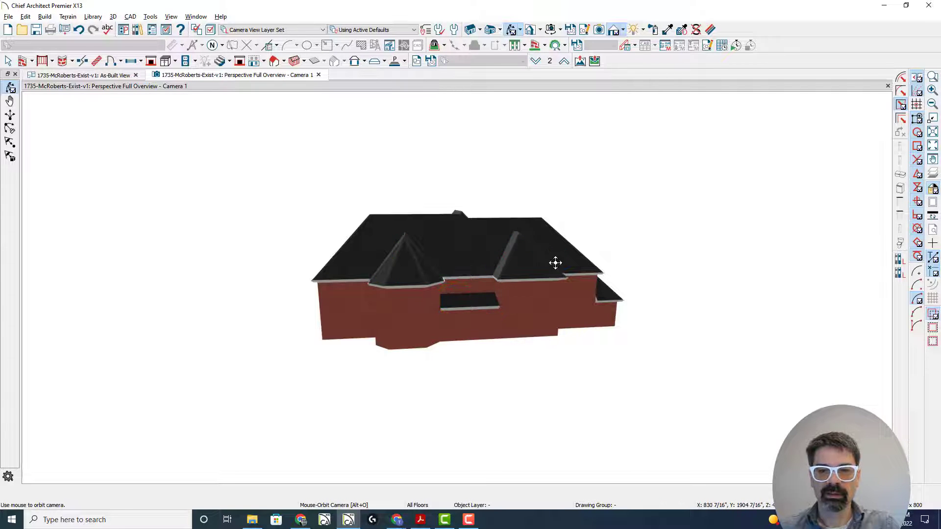
{"action": "mouse_move", "coordinate": [531, 290]}
{"action": "left_mouse_down"}
{"action": "mouse_move", "coordinate": [499, 330]}
{"action": "mouse_move", "coordinate": [382, 318]}
{"action": "mouse_move", "coordinate": [249, 275]}
{"action": "mouse_move", "coordinate": [326, 280]}
{"action": "mouse_move", "coordinate": [324, 269]}
{"action": "mouse_move", "coordinate": [330, 325]}
{"action": "left_mouse_up"}
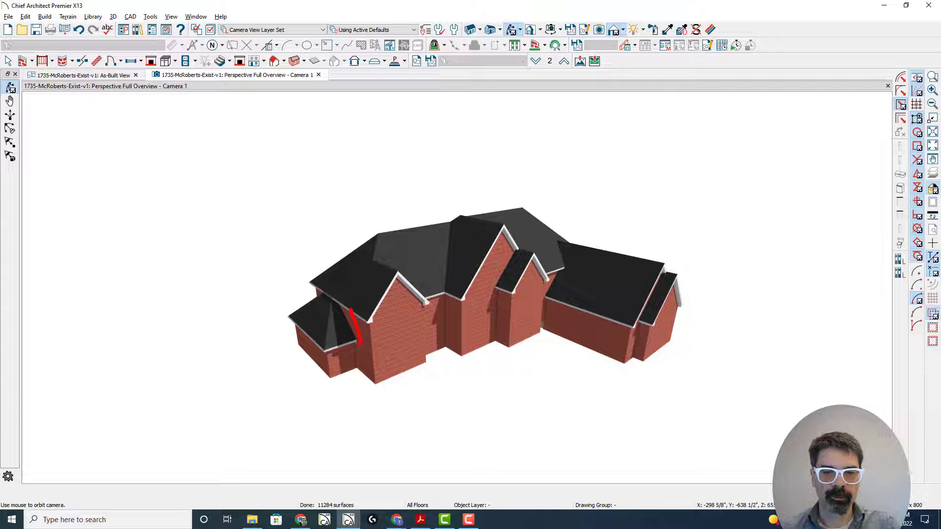
{"action": "mouse_move", "coordinate": [397, 519]}
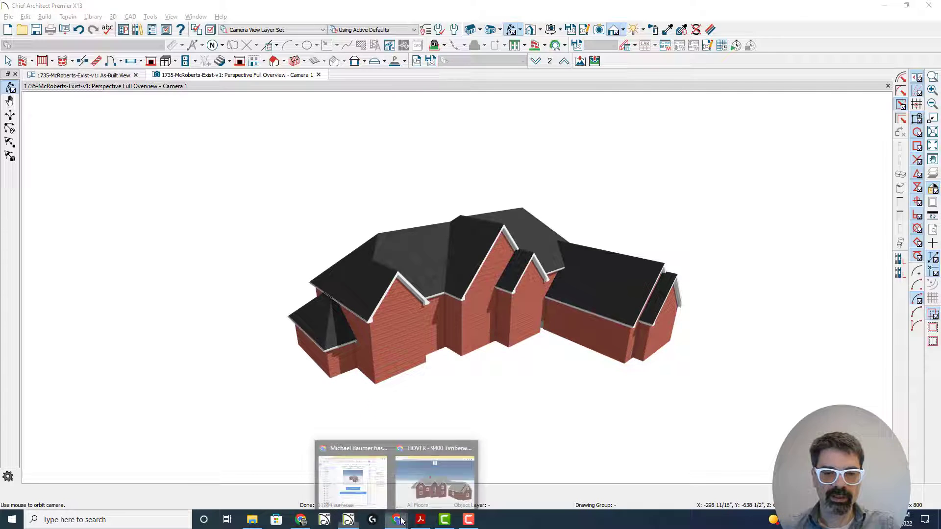
{"action": "left_click", "coordinate": [433, 486]}
{"action": "left_click_drag", "start_coordinate": [380, 287], "coordinate": [410, 301]}
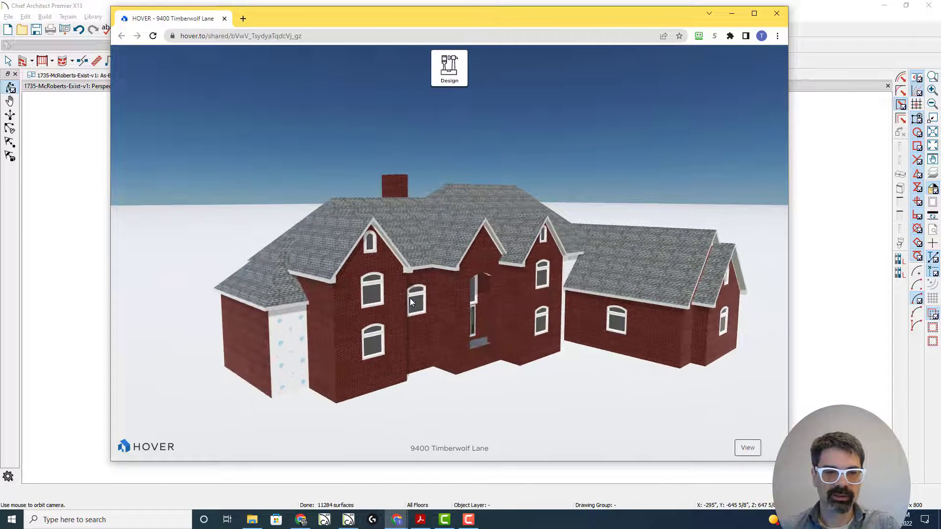
{"action": "left_click_drag", "start_coordinate": [277, 308], "coordinate": [313, 305]}
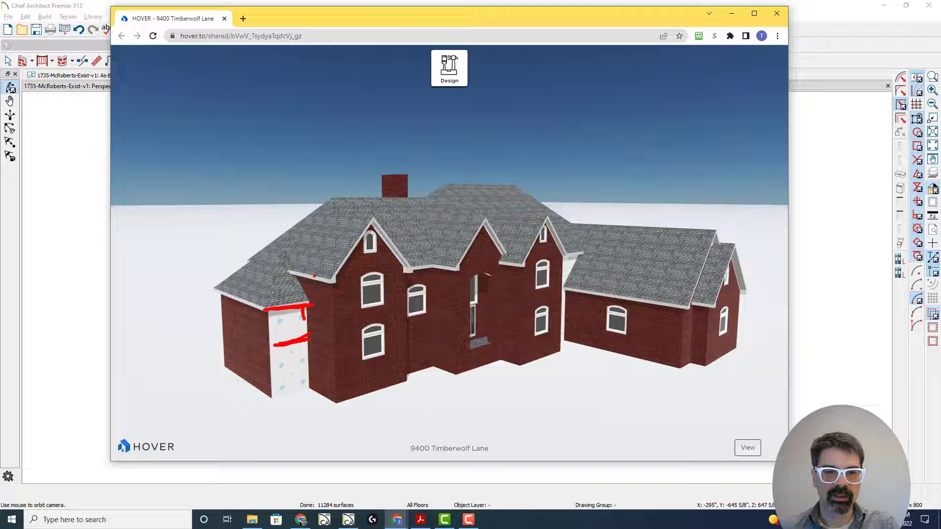
{"action": "left_click_drag", "start_coordinate": [280, 247], "coordinate": [306, 237]}
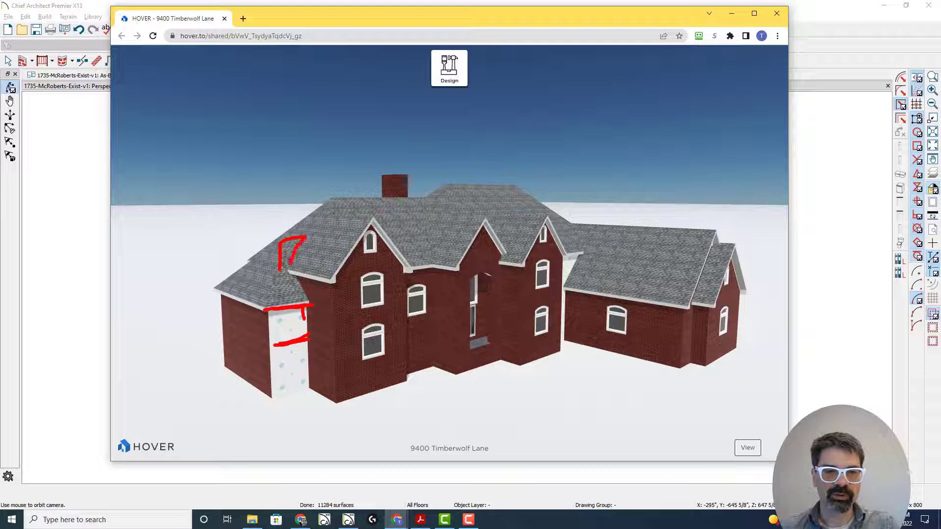
{"action": "key", "text": "Escape"}
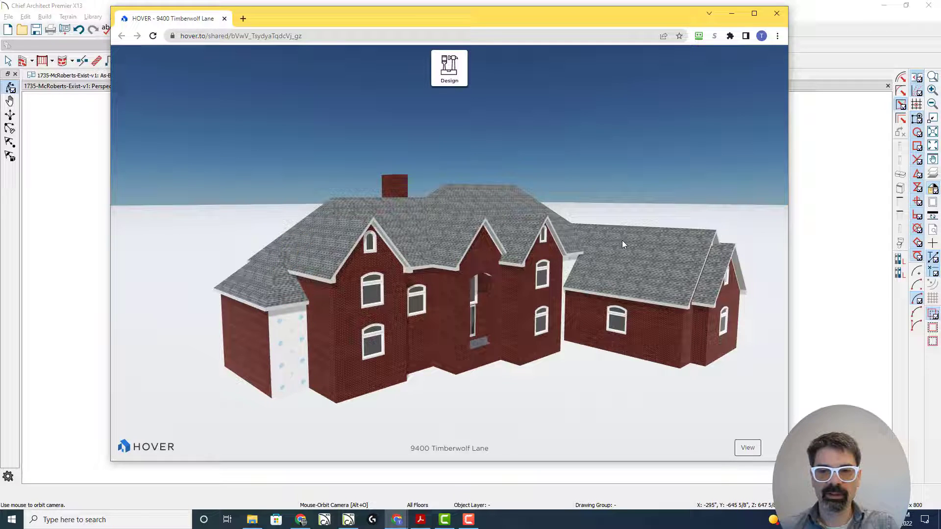
{"action": "left_click", "coordinate": [798, 176]}
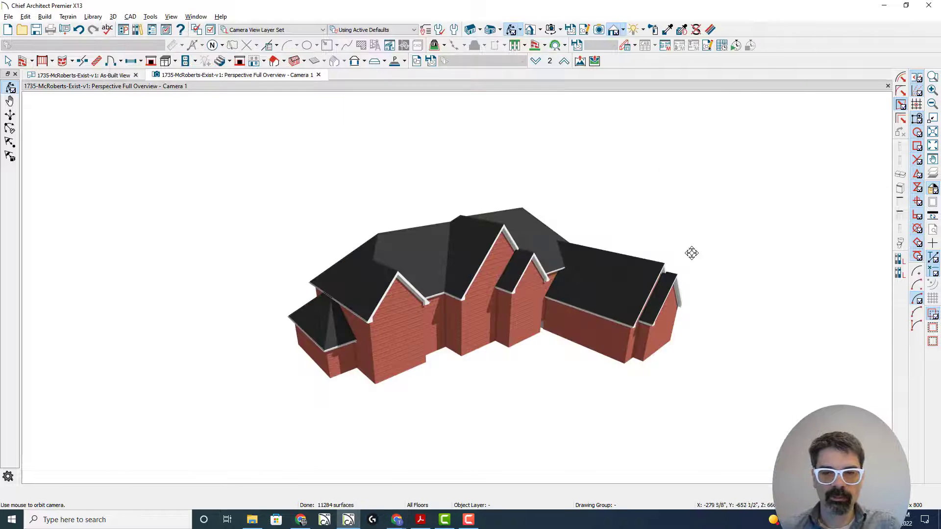
{"action": "left_click_drag", "start_coordinate": [691, 251], "coordinate": [506, 243]}
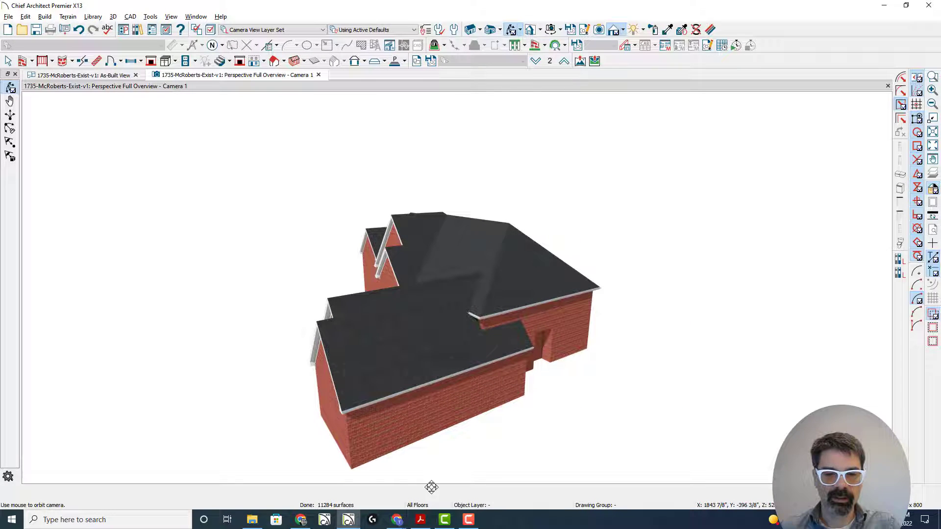
{"action": "mouse_move", "coordinate": [396, 523]}
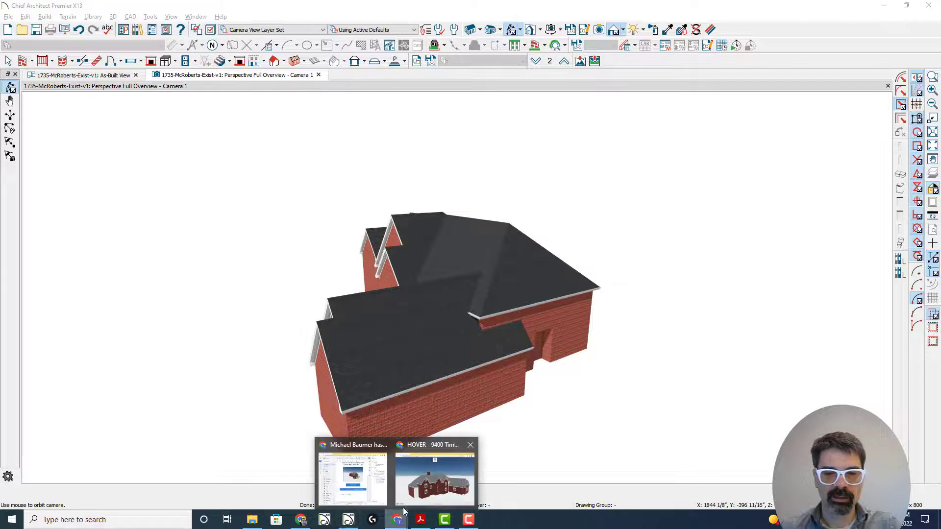
{"action": "left_click", "coordinate": [435, 478]}
{"action": "left_click_drag", "start_coordinate": [458, 323], "coordinate": [360, 313]}
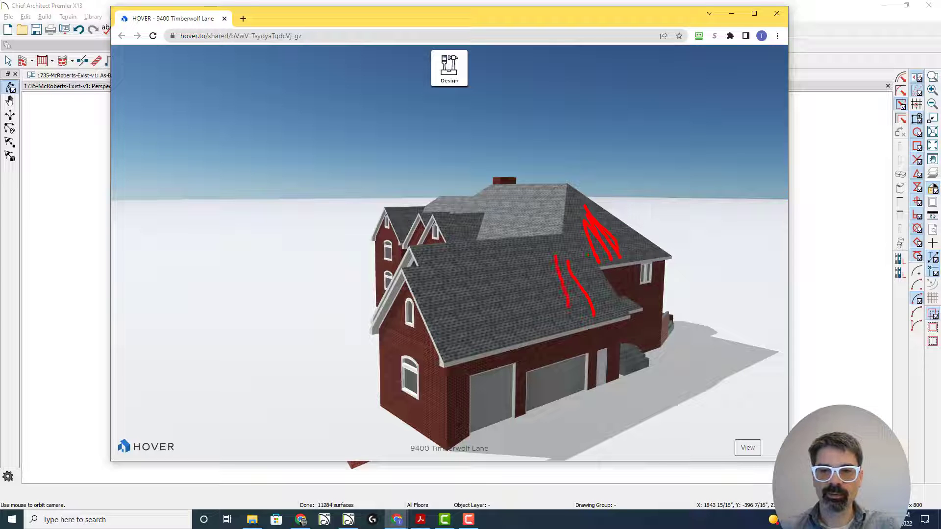
{"action": "key", "text": "alt+Tab"}
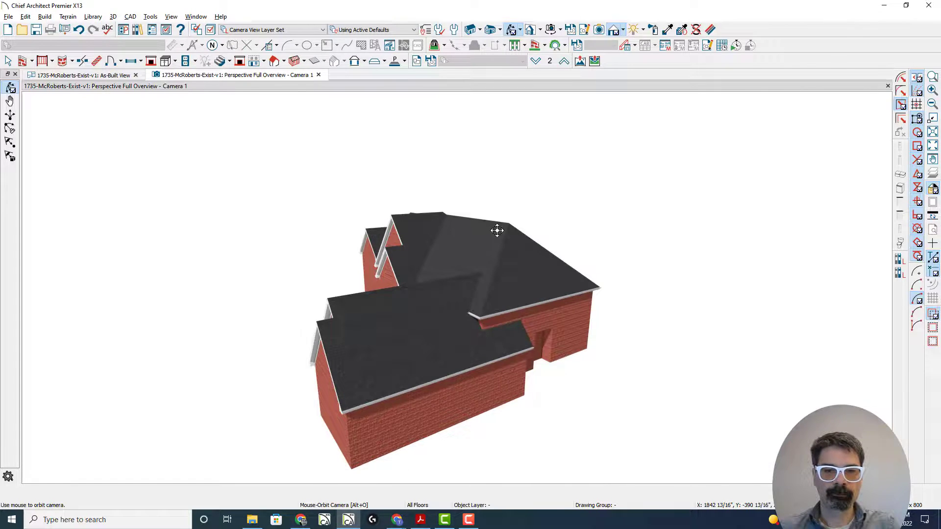
{"action": "left_click_drag", "start_coordinate": [497, 229], "coordinate": [652, 237]}
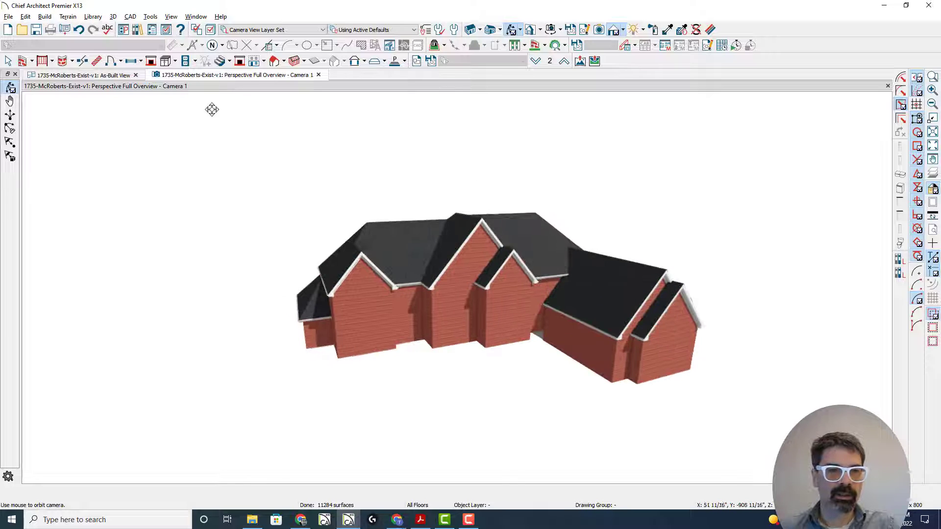
On the Floor 1 As-Built plan, draw an interior wall along the left exterior wall.
{"action": "left_click", "coordinate": [114, 77]}
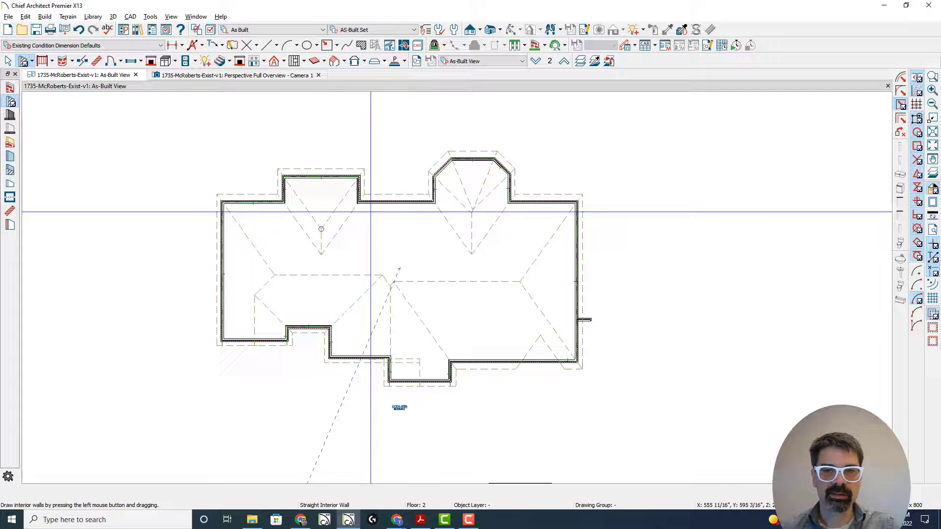
{"action": "key", "text": "Page_Down"}
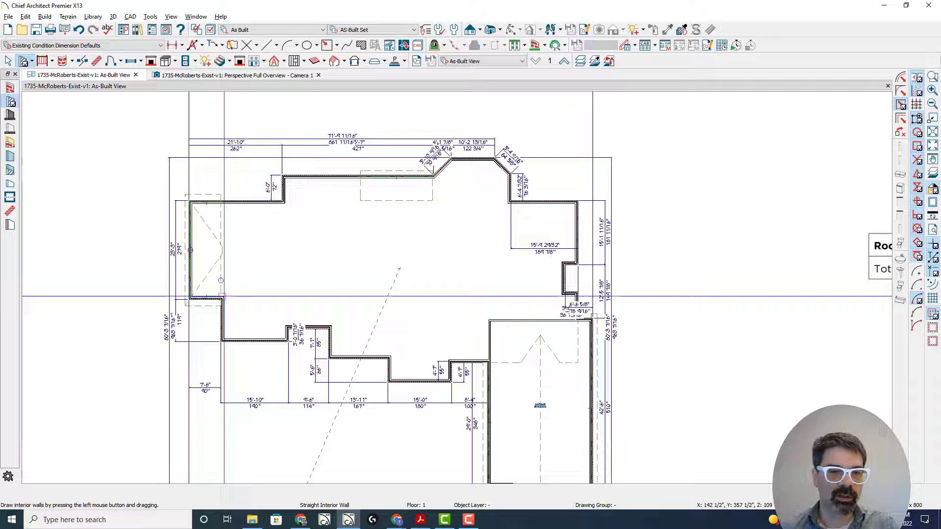
{"action": "left_click_drag", "start_coordinate": [221, 301], "coordinate": [221, 201]}
{"action": "key", "text": "space"}
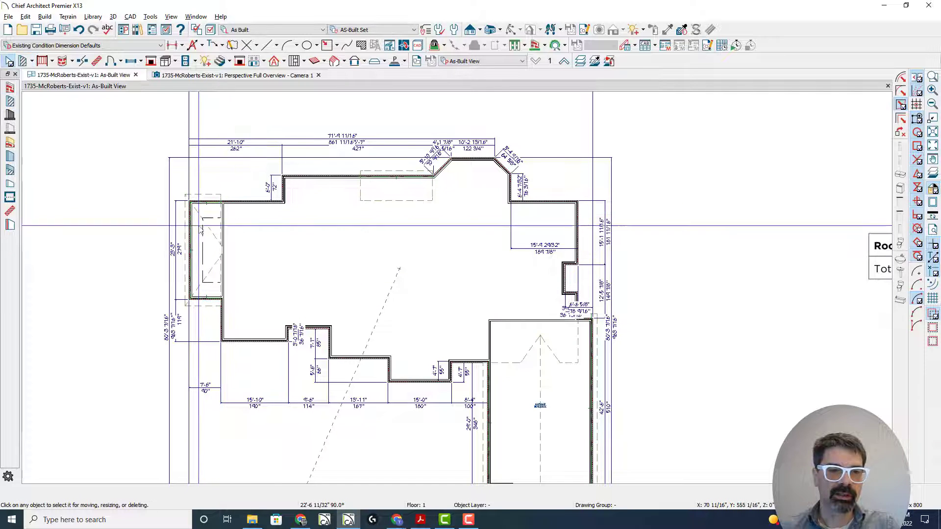
Review the narrow left room's specification, with its 144" ceiling, and accept it.
{"action": "left_click", "coordinate": [207, 240]}
{"action": "double_click", "coordinate": [207, 240]}
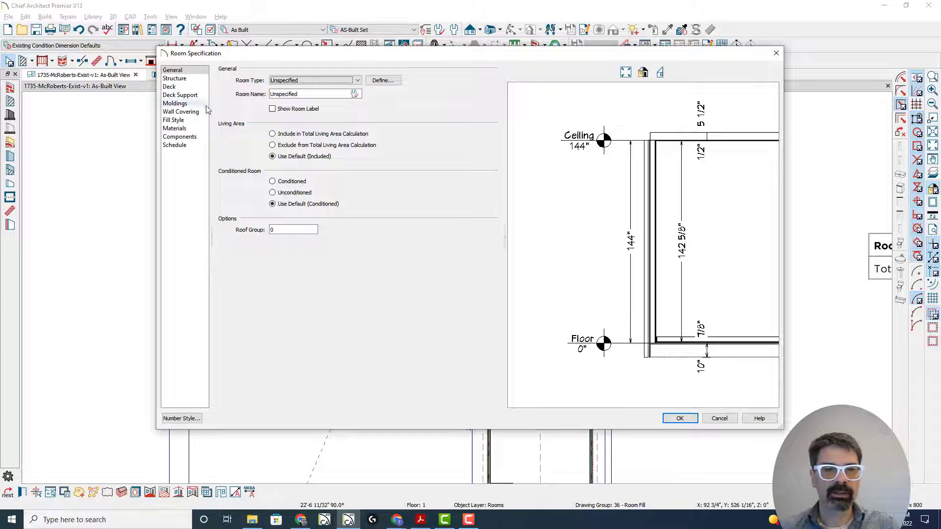
{"action": "left_click", "coordinate": [189, 82]}
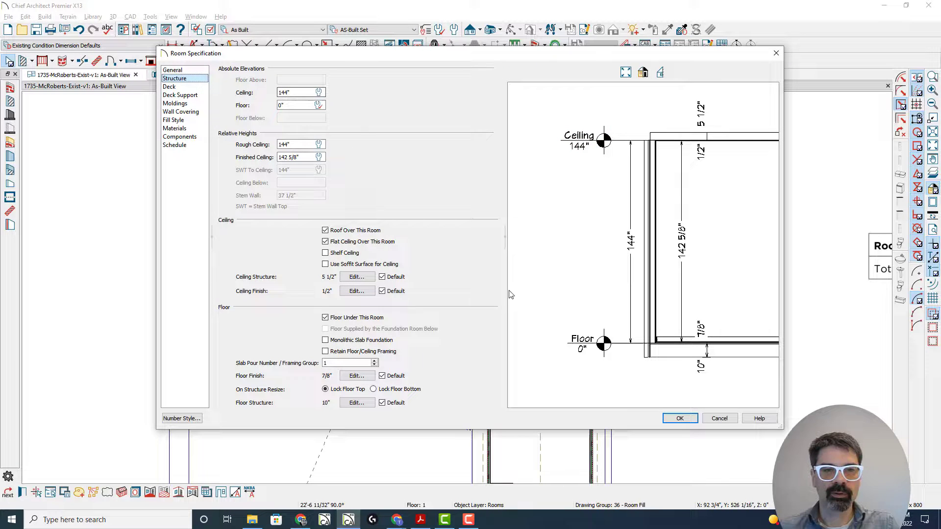
{"action": "left_click", "coordinate": [680, 419]}
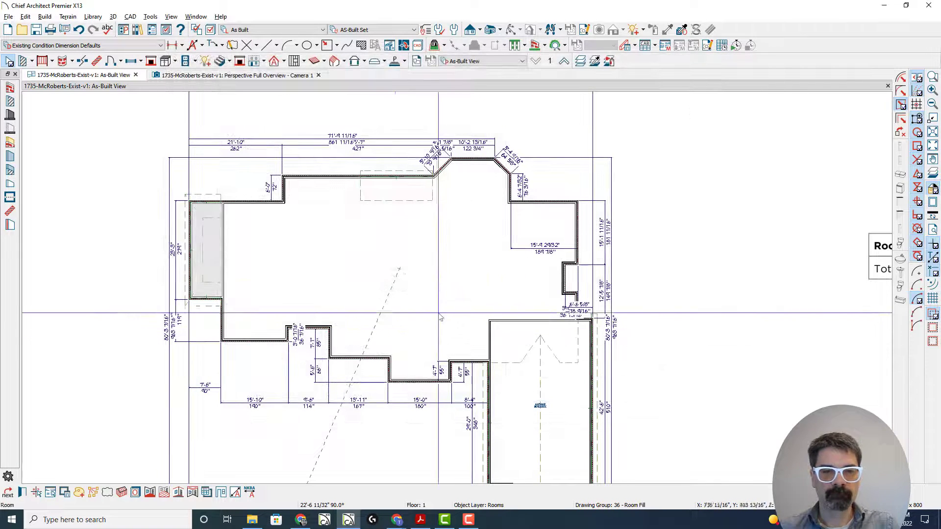
Place a cross-section camera looking up the plan and zoom into the right eave.
{"action": "left_click", "coordinate": [477, 27]}
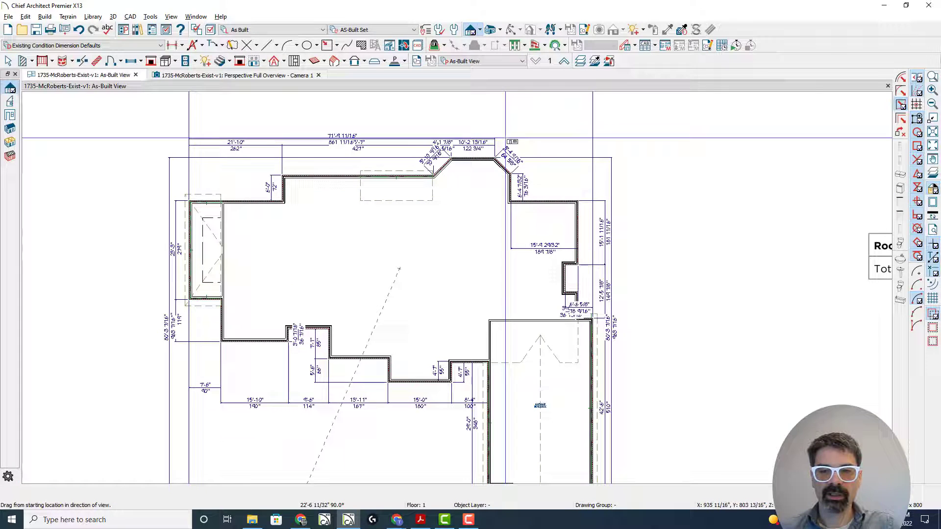
{"action": "scroll", "coordinate": [573, 339], "scroll_direction": "up", "scroll_amount": 2}
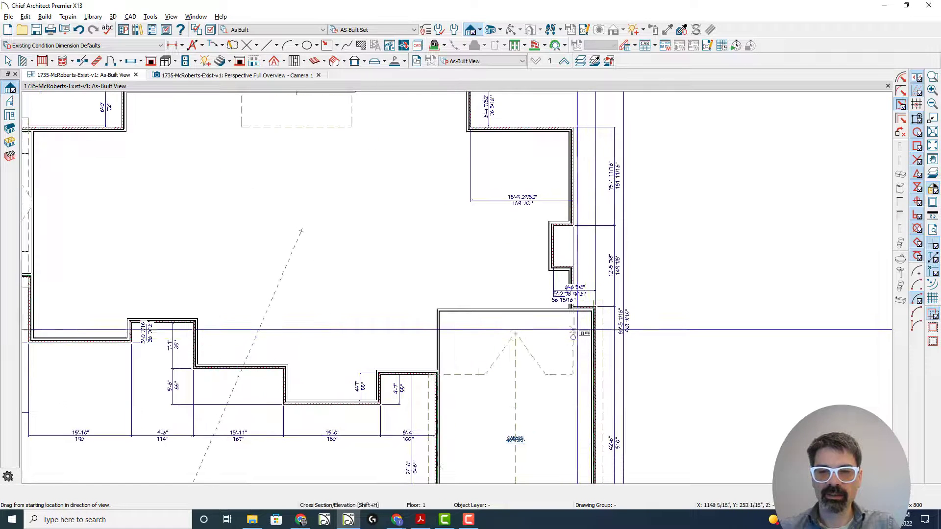
{"action": "left_click_drag", "start_coordinate": [580, 326], "coordinate": [581, 269]}
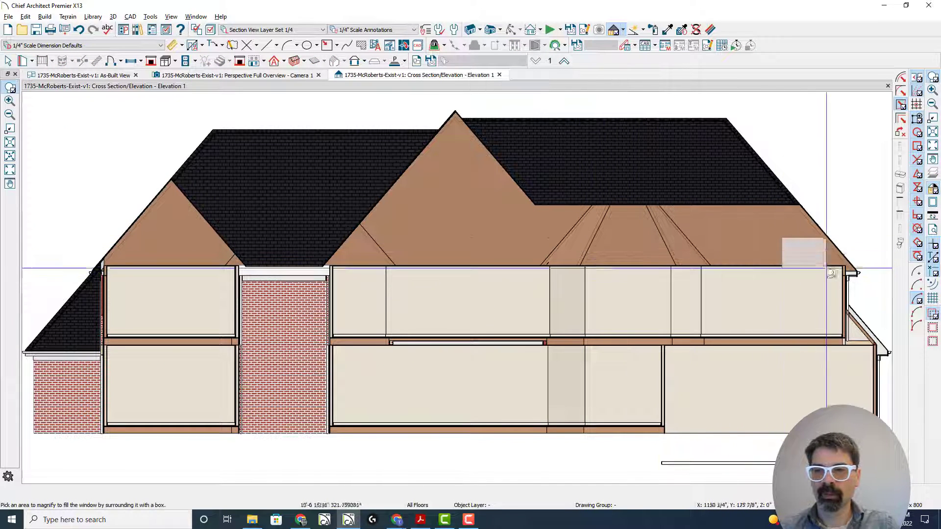
{"action": "left_click_drag", "start_coordinate": [832, 273], "coordinate": [874, 341]}
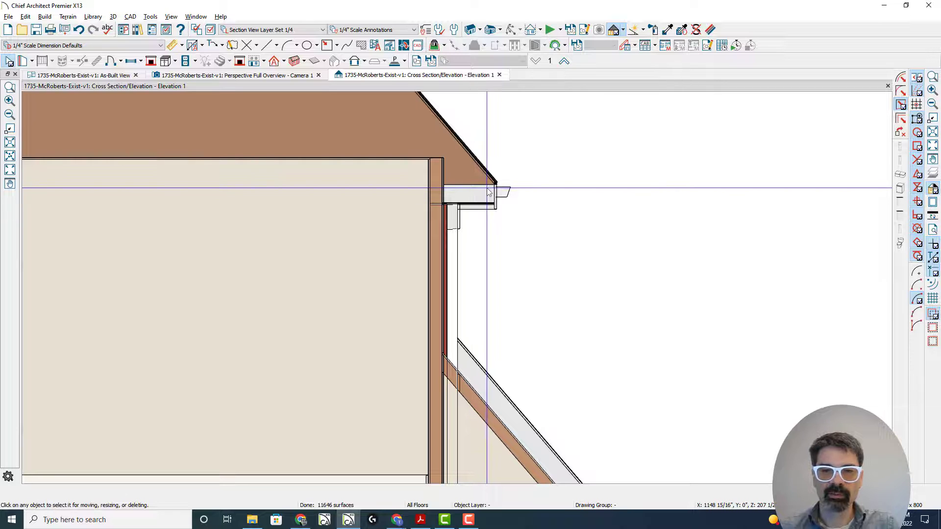
{"action": "left_click_drag", "start_coordinate": [504, 182], "coordinate": [549, 180]}
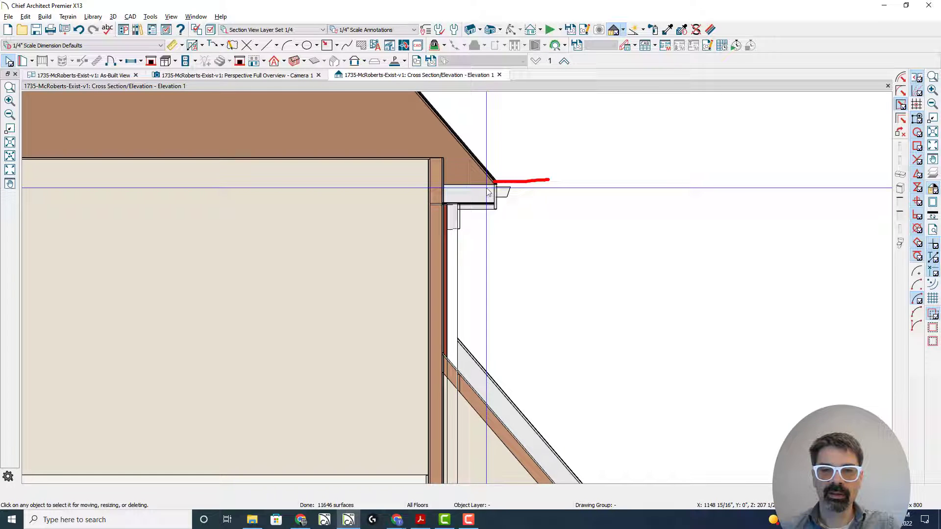
{"action": "left_click_drag", "start_coordinate": [488, 375], "coordinate": [544, 372]}
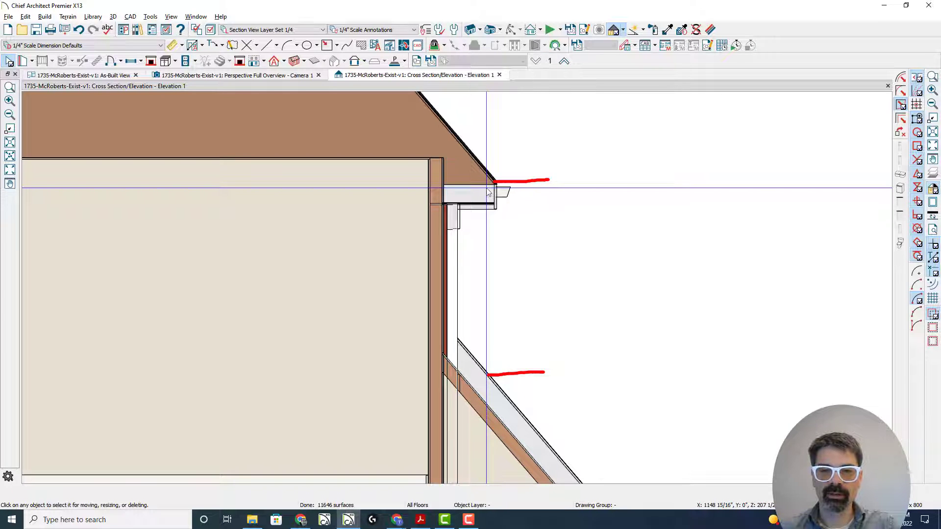
{"action": "scroll", "coordinate": [515, 308], "scroll_direction": "down", "scroll_amount": 2}
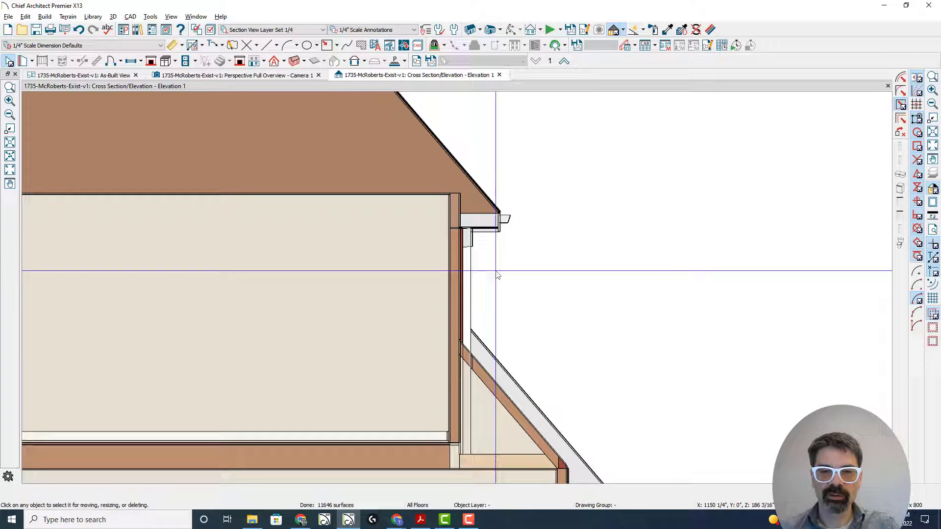
{"action": "scroll", "coordinate": [498, 276], "scroll_direction": "up", "scroll_amount": 2}
Draw a CAD line measuring the 4'-10 7/16" vertical drop below the eave.
{"action": "key", "text": "l"}
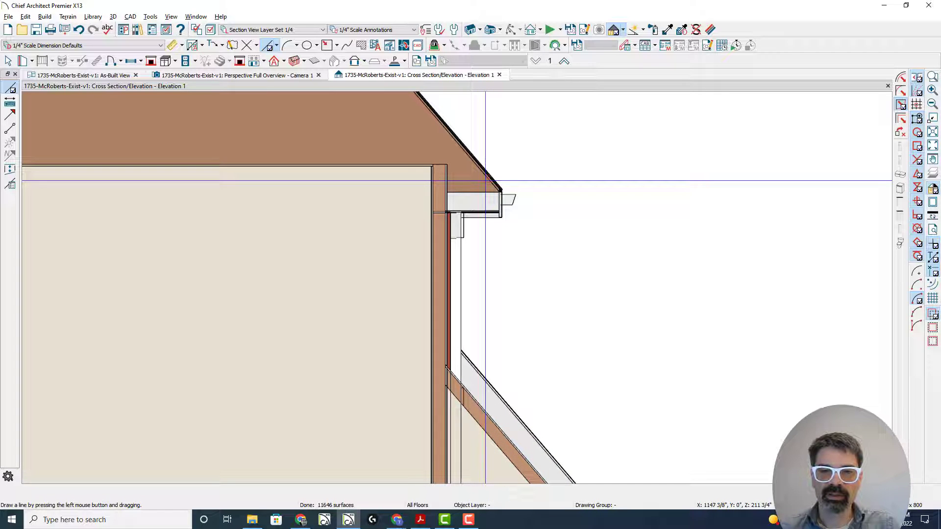
{"action": "left_click_drag", "start_coordinate": [485, 181], "coordinate": [489, 388]}
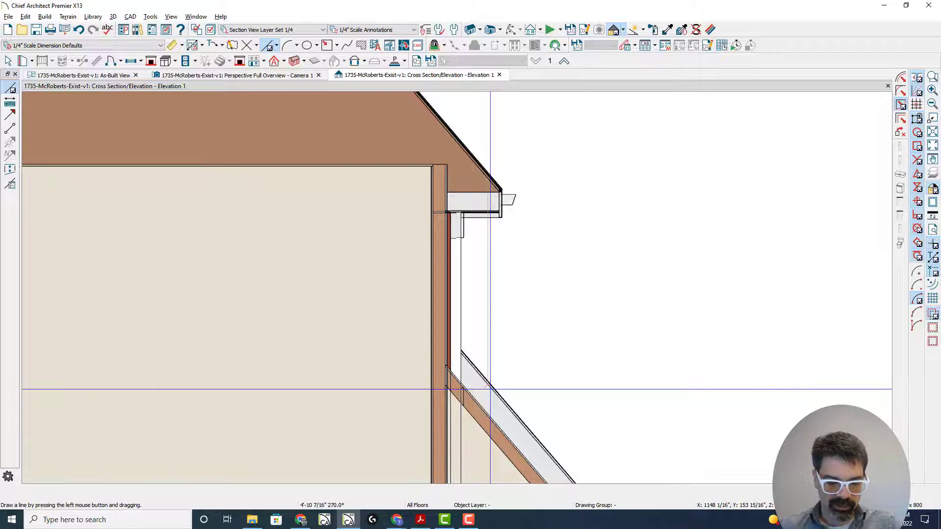
{"action": "left_click_drag", "start_coordinate": [490, 390], "coordinate": [493, 390]}
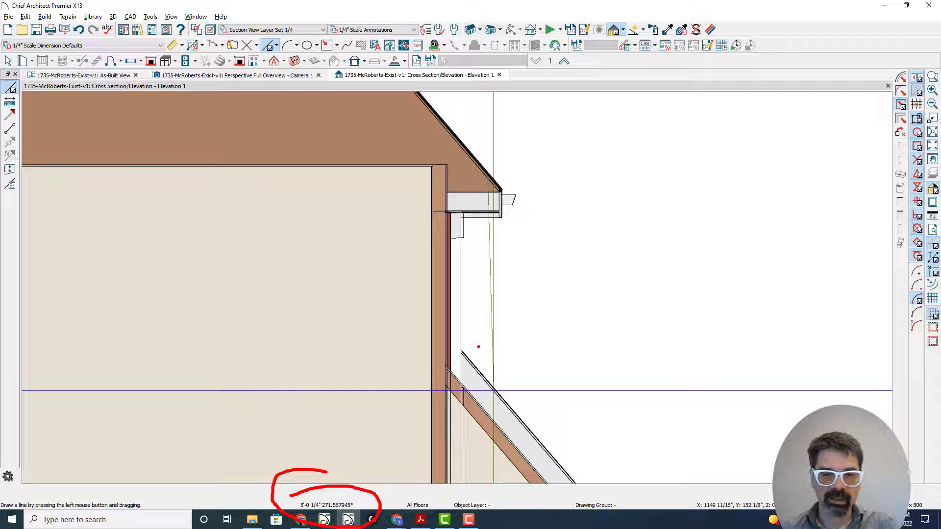
{"action": "mouse_move", "coordinate": [493, 391]}
{"action": "left_mouse_down"}
{"action": "mouse_move", "coordinate": [485, 340]}
{"action": "mouse_move", "coordinate": [480, 390]}
{"action": "mouse_move", "coordinate": [486, 384]}
{"action": "left_mouse_up"}
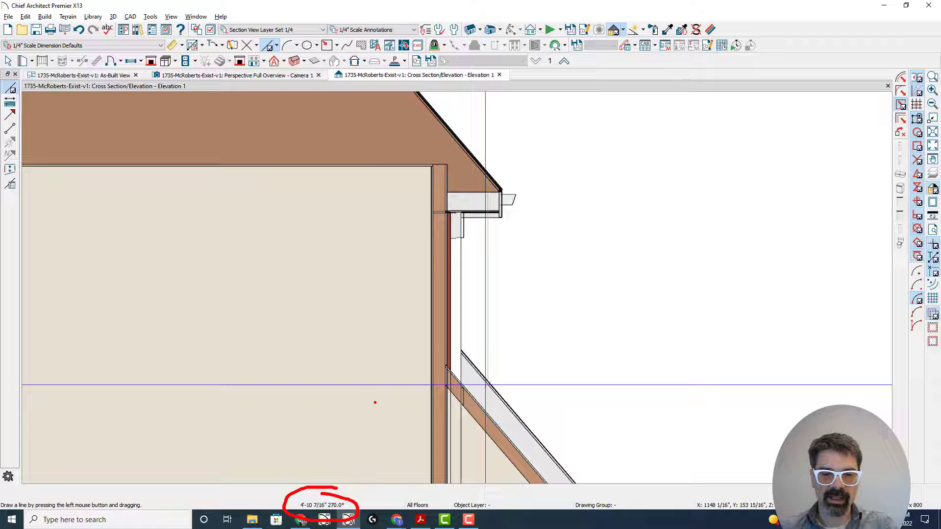
{"action": "mouse_move", "coordinate": [486, 384]}
{"action": "left_mouse_down"}
{"action": "mouse_move", "coordinate": [374, 403]}
{"action": "mouse_move", "coordinate": [319, 127]}
{"action": "mouse_move", "coordinate": [321, 185]}
{"action": "mouse_move", "coordinate": [300, 89]}
{"action": "left_mouse_up"}
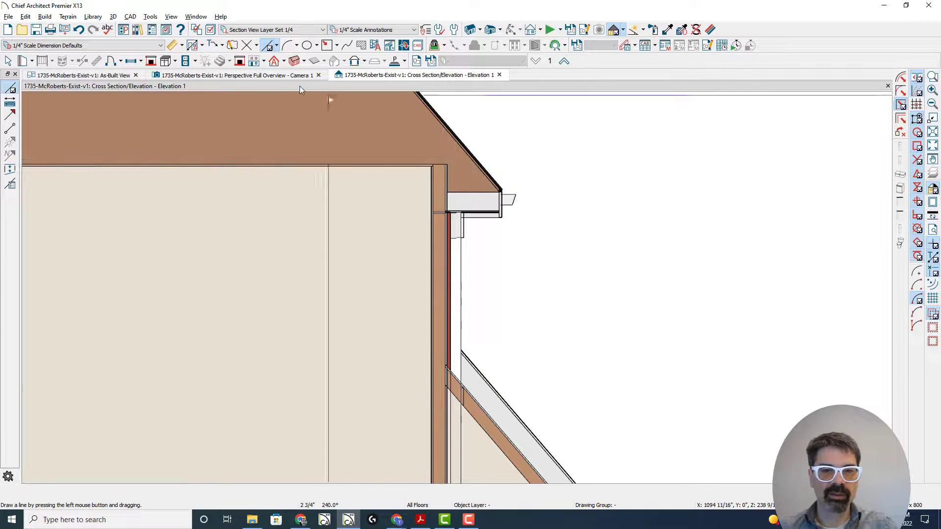
Orbit the 3D perspective overview of the house to a new angle.
{"action": "left_click", "coordinate": [260, 75]}
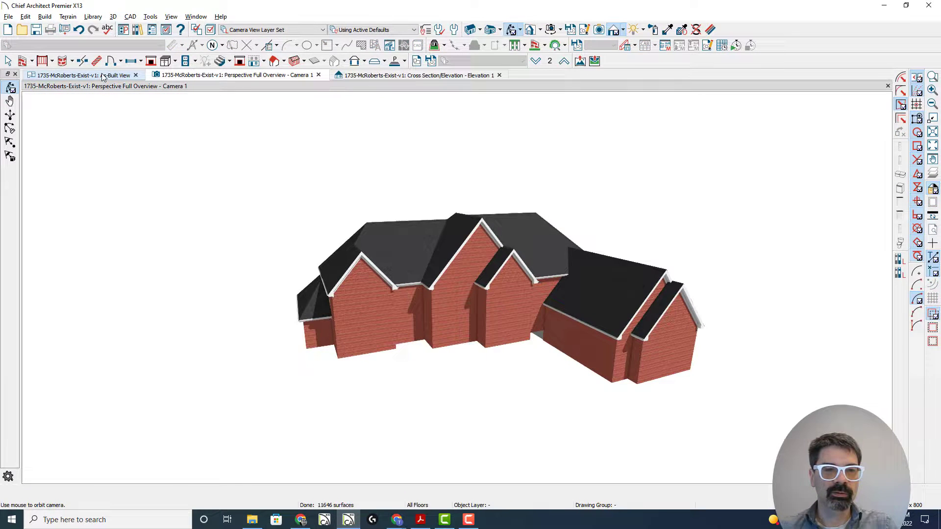
{"action": "left_click_drag", "start_coordinate": [404, 193], "coordinate": [412, 256]}
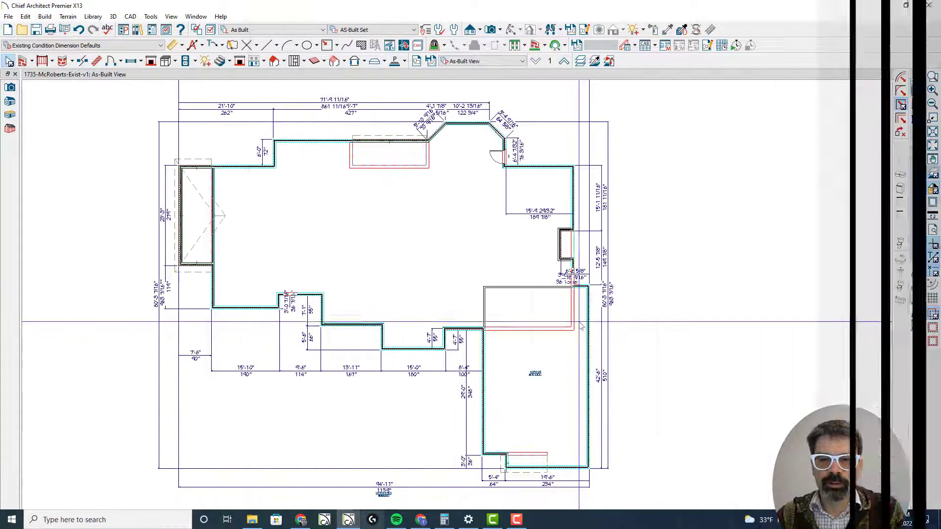
{"action": "scroll", "coordinate": [580, 326], "scroll_direction": "up", "scroll_amount": 3}
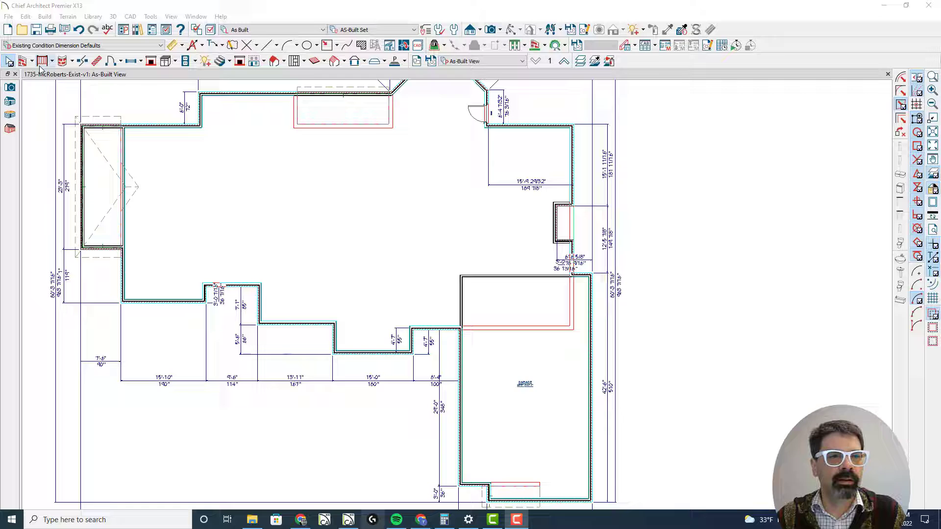
Split the garage in two with an invisible room divider and select the lower room.
{"action": "left_click", "coordinate": [23, 61]}
{"action": "left_click", "coordinate": [11, 100]}
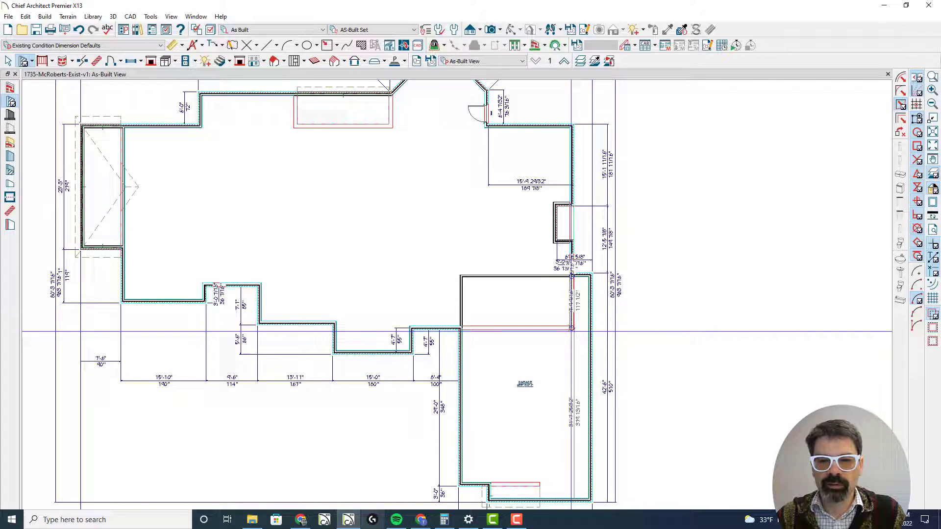
{"action": "left_click", "coordinate": [462, 327]}
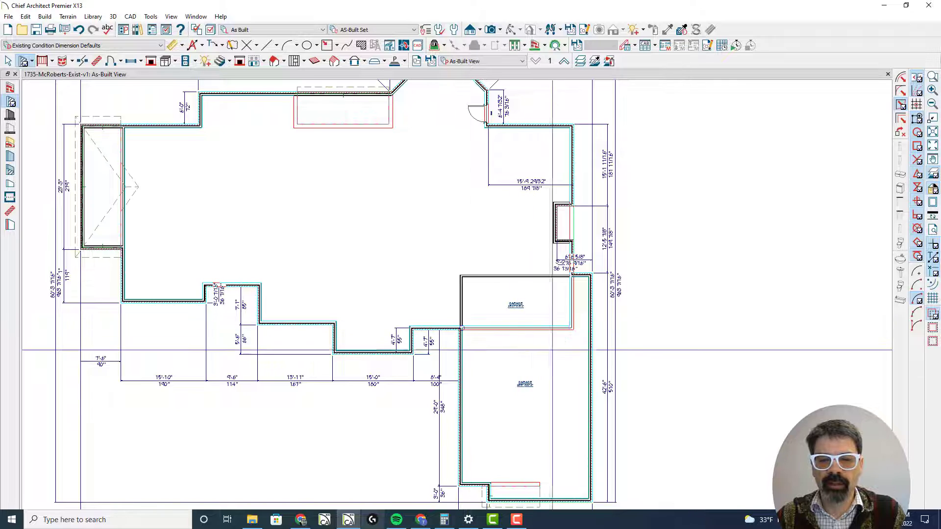
{"action": "key", "text": "space"}
{"action": "left_click", "coordinate": [553, 352]}
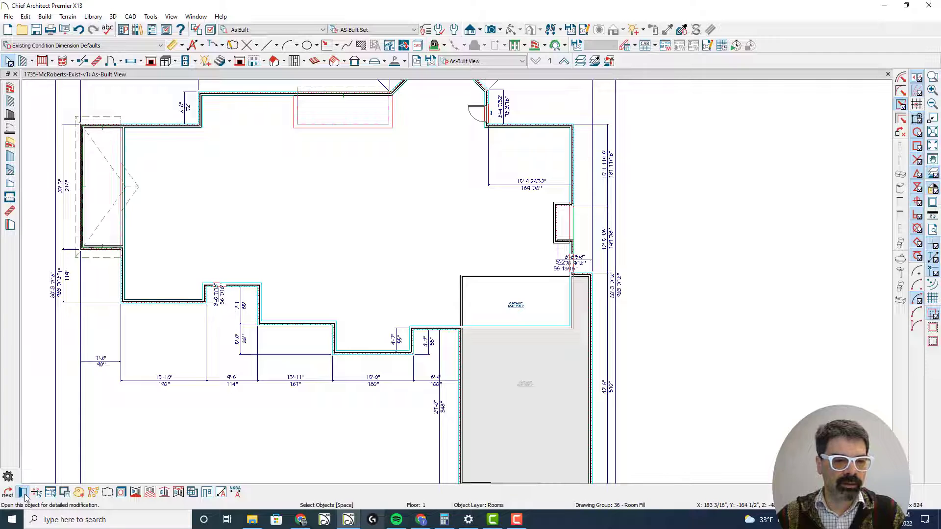
Raise the lower garage room's ceiling to 109 1/8" plus 4'-10 7/16".
{"action": "double_click", "coordinate": [449, 319]}
{"action": "left_click", "coordinate": [199, 81]}
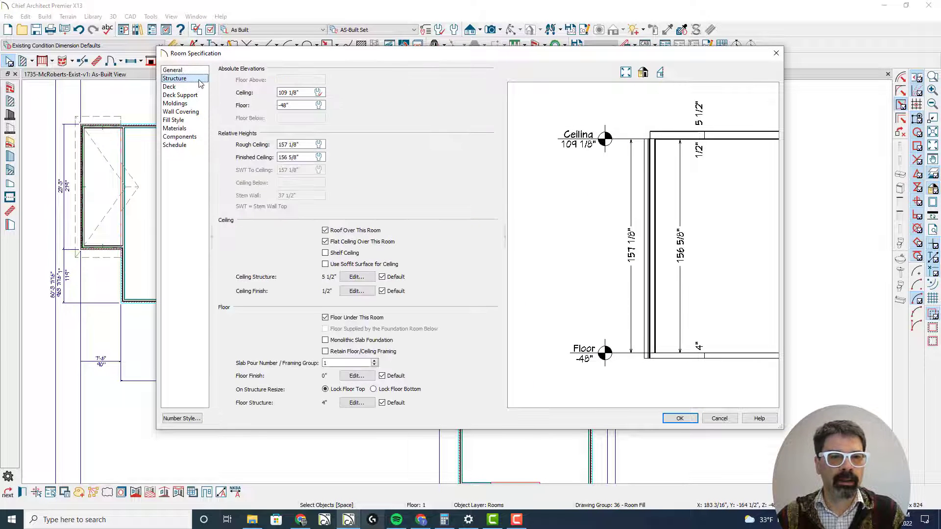
{"action": "left_click", "coordinate": [308, 92]}
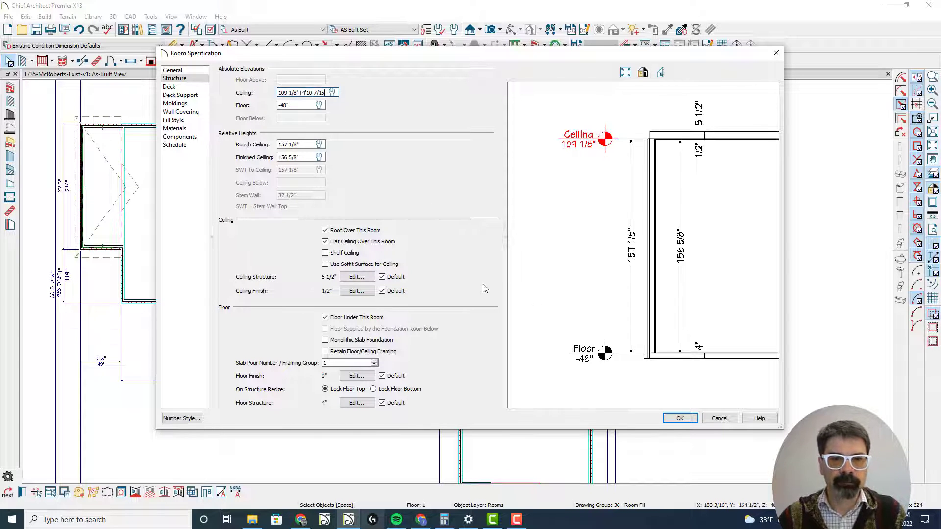
{"action": "left_click", "coordinate": [674, 423]}
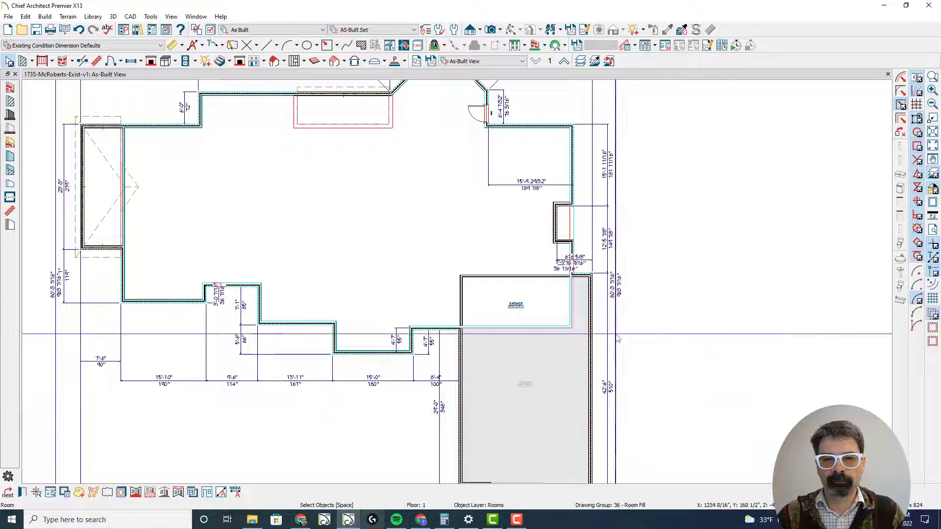
Check that the left room's ceiling height stays at 144".
{"action": "left_click", "coordinate": [284, 61]}
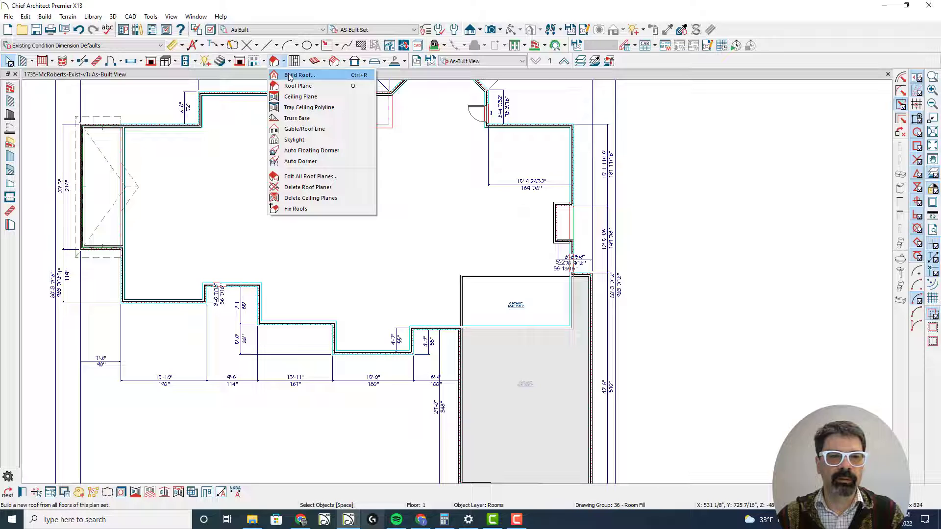
{"action": "left_click", "coordinate": [97, 174]}
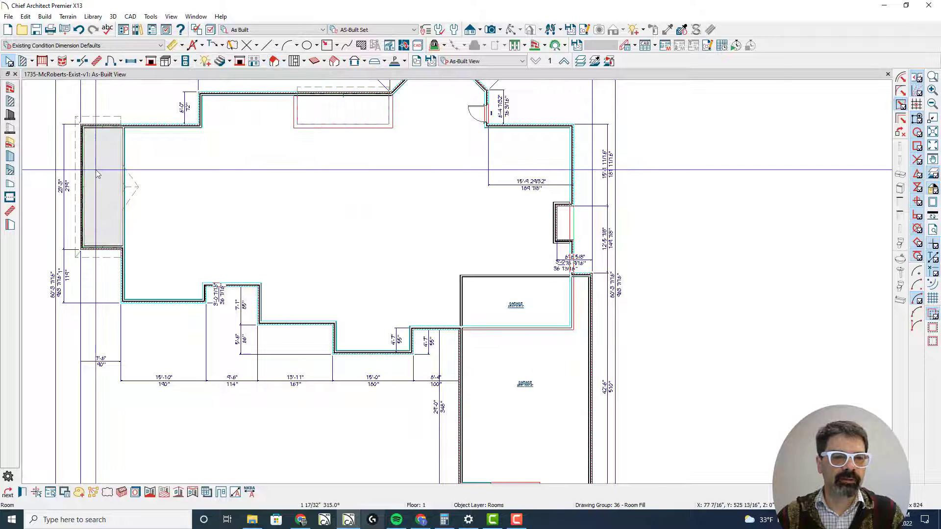
{"action": "double_click", "coordinate": [97, 174]}
{"action": "left_click", "coordinate": [185, 80]}
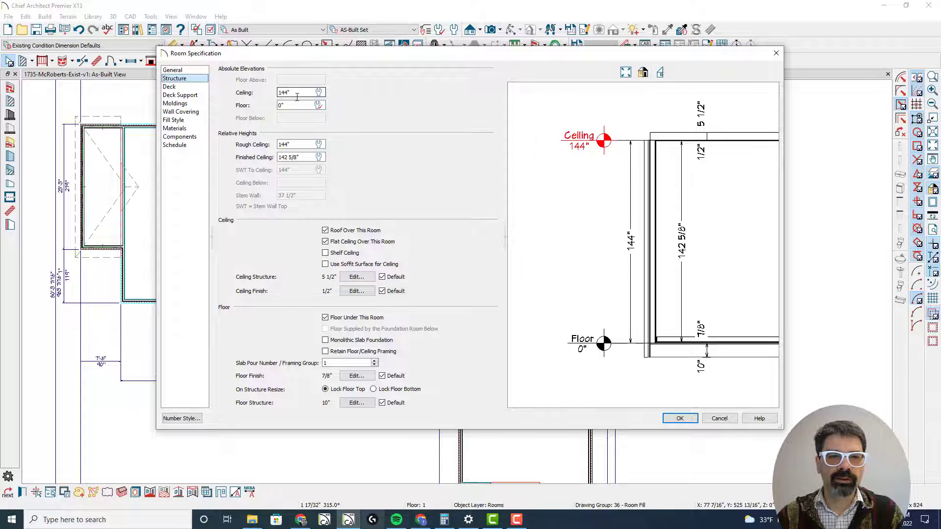
{"action": "key", "text": "Escape"}
Rebuild the roof via Build Roof with Build Roof Planes on, accepting deletion of edited surfaces.
{"action": "left_click", "coordinate": [279, 60]}
{"action": "left_click", "coordinate": [345, 151]}
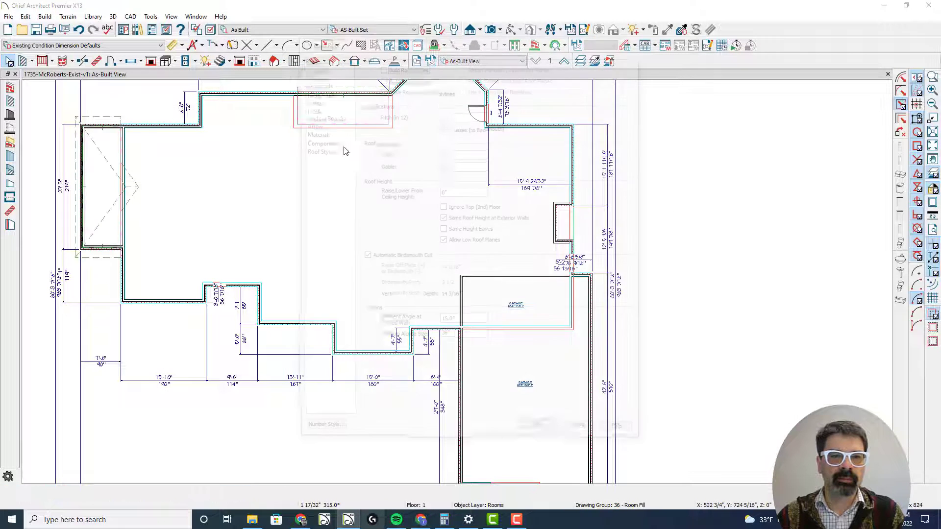
{"action": "left_click", "coordinate": [402, 67]}
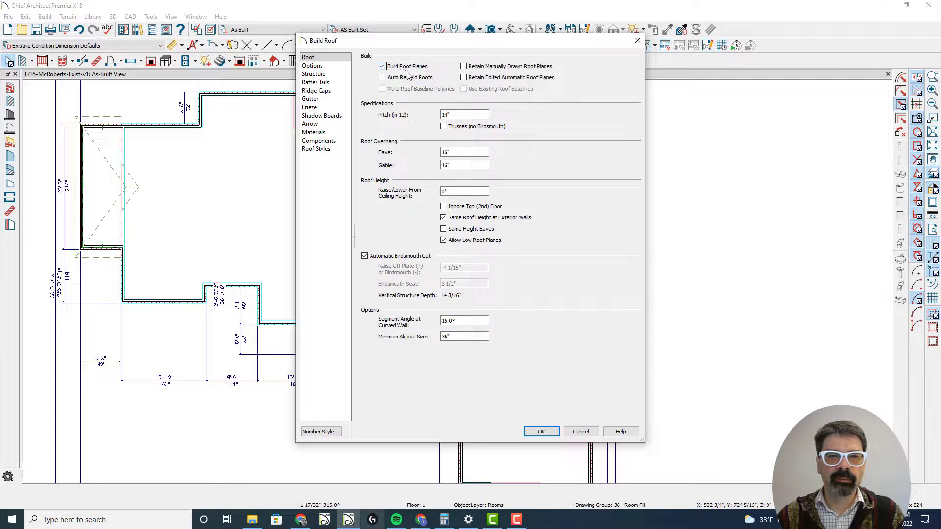
{"action": "left_click", "coordinate": [541, 431]}
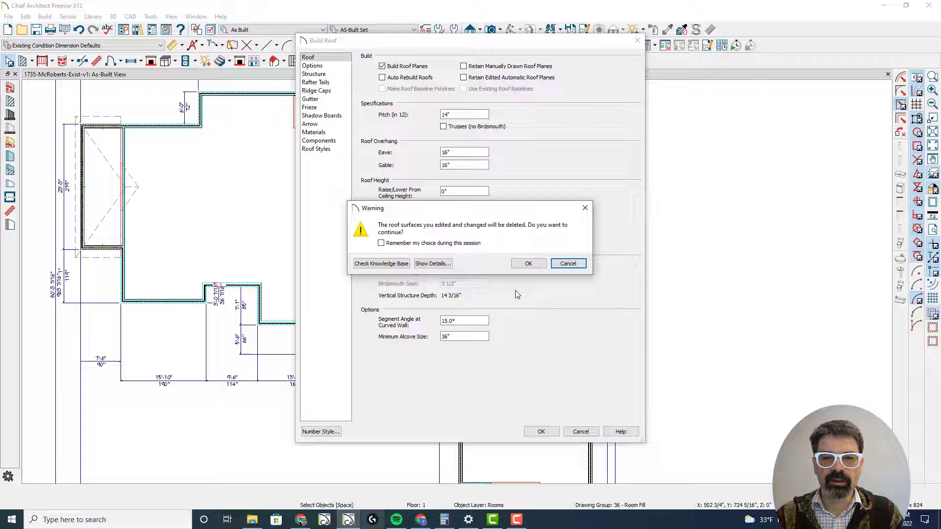
{"action": "left_click", "coordinate": [527, 264]}
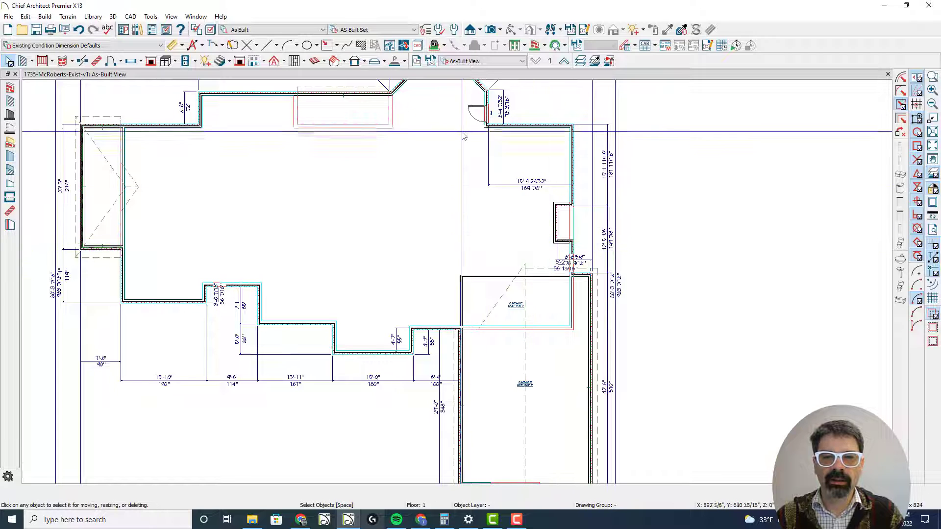
Open the 3D overview and inspect the rebuilt left, right and hip roof planes.
{"action": "key", "text": "F9"}
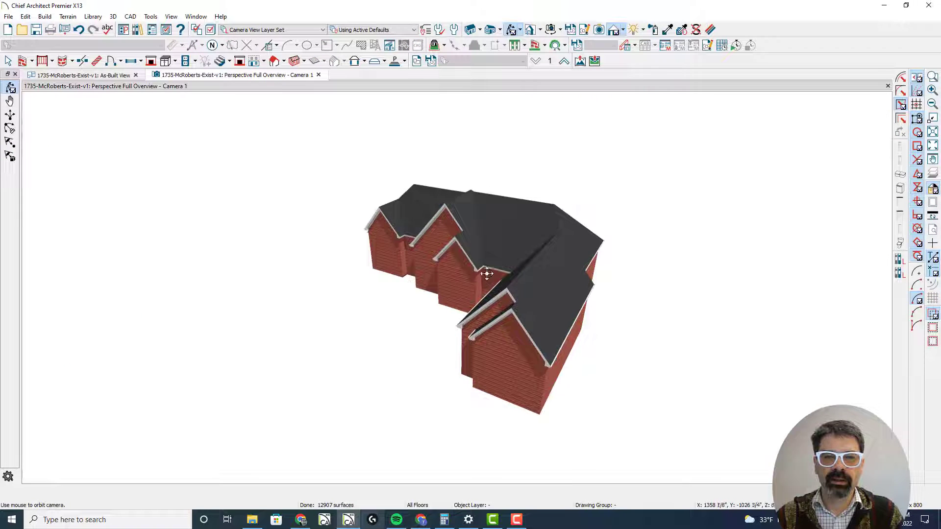
{"action": "left_click_drag", "start_coordinate": [431, 221], "coordinate": [418, 263]}
{"action": "left_click", "coordinate": [454, 264]}
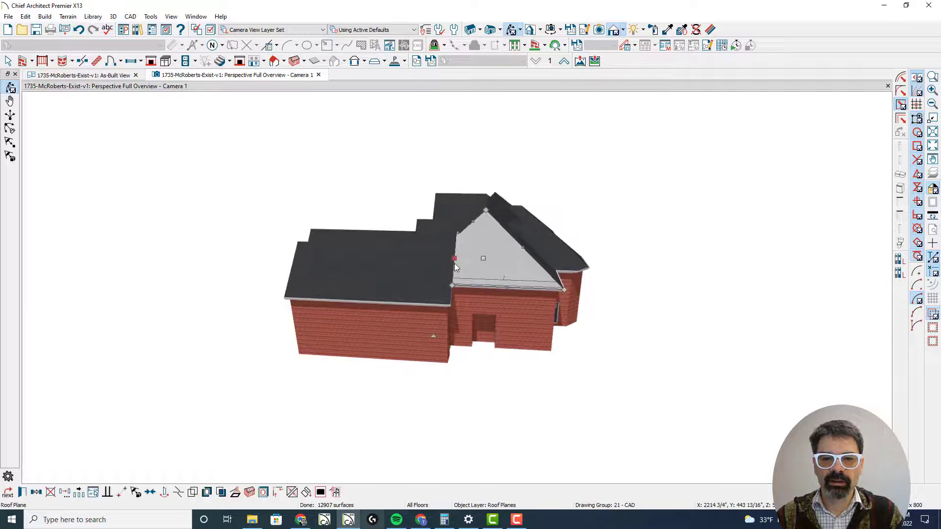
{"action": "left_click", "coordinate": [442, 266]}
{"action": "key", "text": "Escape"}
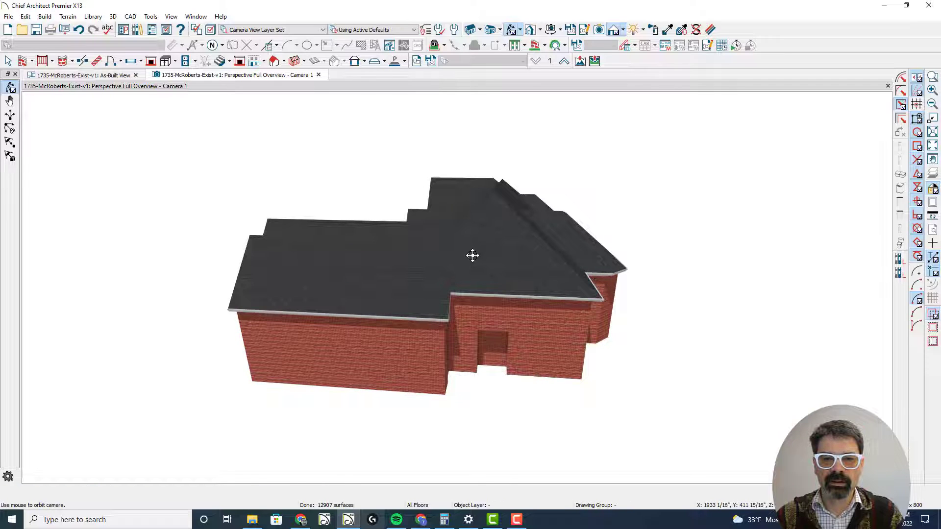
{"action": "left_click_drag", "start_coordinate": [473, 257], "coordinate": [422, 260]}
{"action": "scroll", "coordinate": [368, 254], "scroll_direction": "up", "scroll_amount": 5}
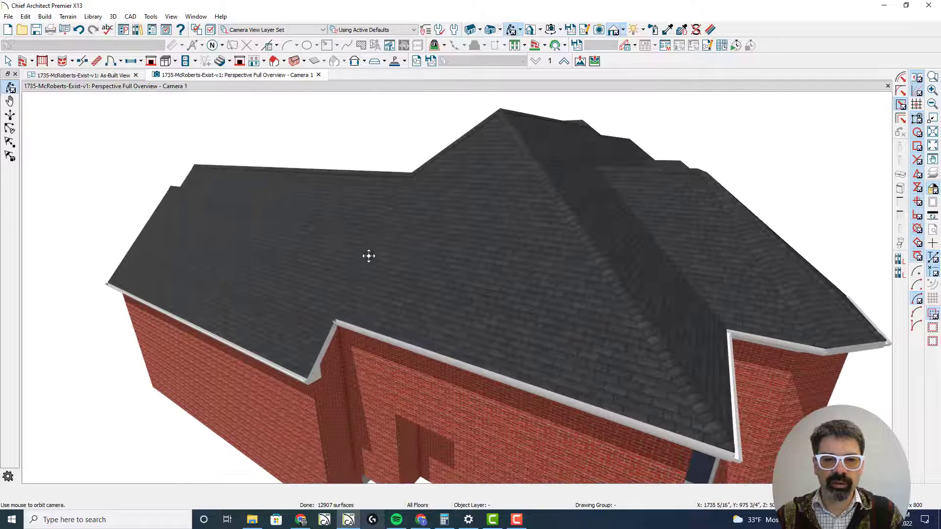
{"action": "left_click", "coordinate": [340, 251]}
{"action": "left_click", "coordinate": [363, 251]}
{"action": "left_click", "coordinate": [342, 249]}
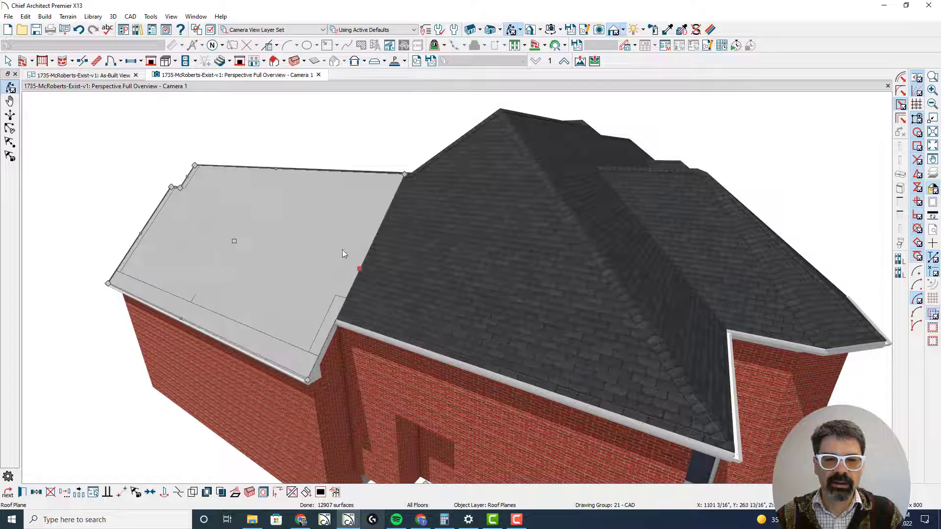
{"action": "key", "text": "Escape"}
Review the bay flat roof, hip faces and garage roof from above, then return to As-Built plan.
{"action": "left_click_drag", "start_coordinate": [370, 256], "coordinate": [308, 287]}
{"action": "left_click_drag", "start_coordinate": [146, 307], "coordinate": [450, 312]}
{"action": "left_click", "coordinate": [451, 343]}
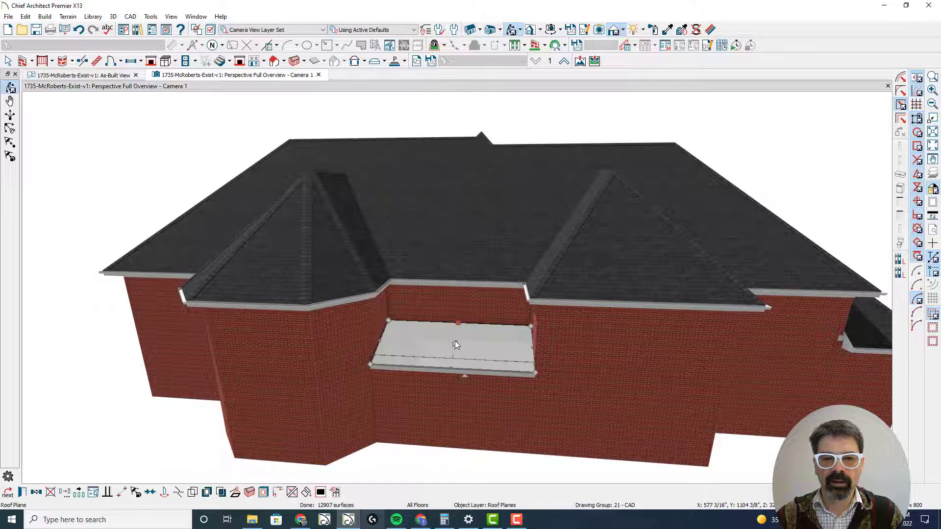
{"action": "left_click", "coordinate": [594, 264]}
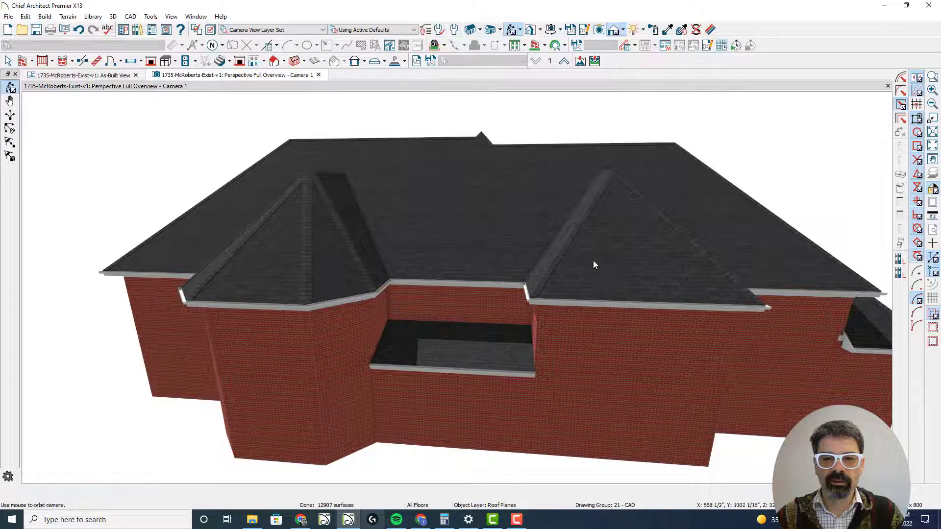
{"action": "left_click", "coordinate": [340, 272]}
{"action": "left_click", "coordinate": [442, 233]}
{"action": "left_click_drag", "start_coordinate": [319, 280], "coordinate": [407, 293]}
{"action": "key", "text": "space"}
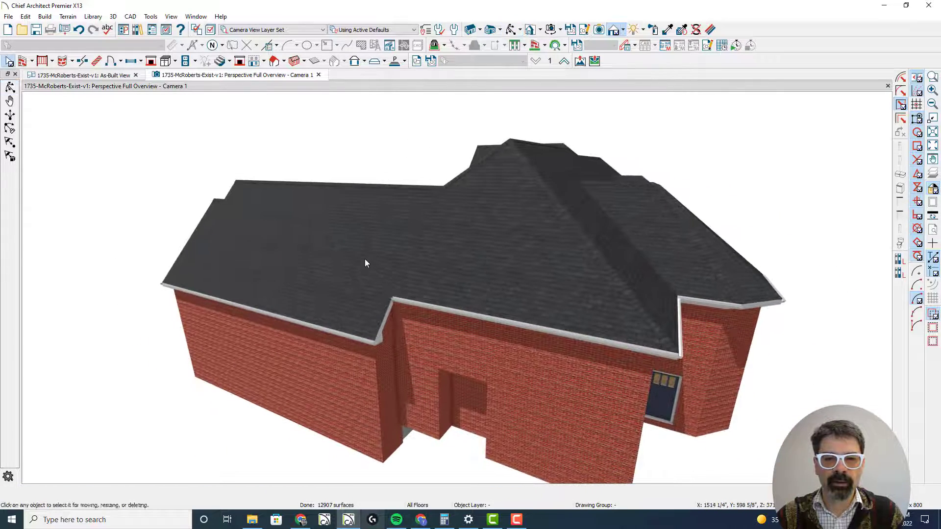
{"action": "left_click", "coordinate": [366, 261]}
{"action": "left_click", "coordinate": [451, 259], "text": "shift"}
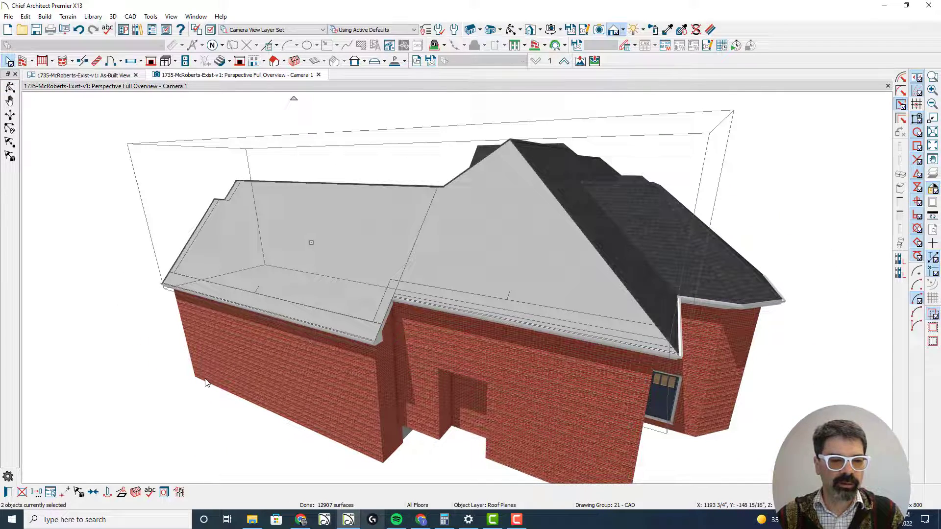
{"action": "key", "text": "Escape"}
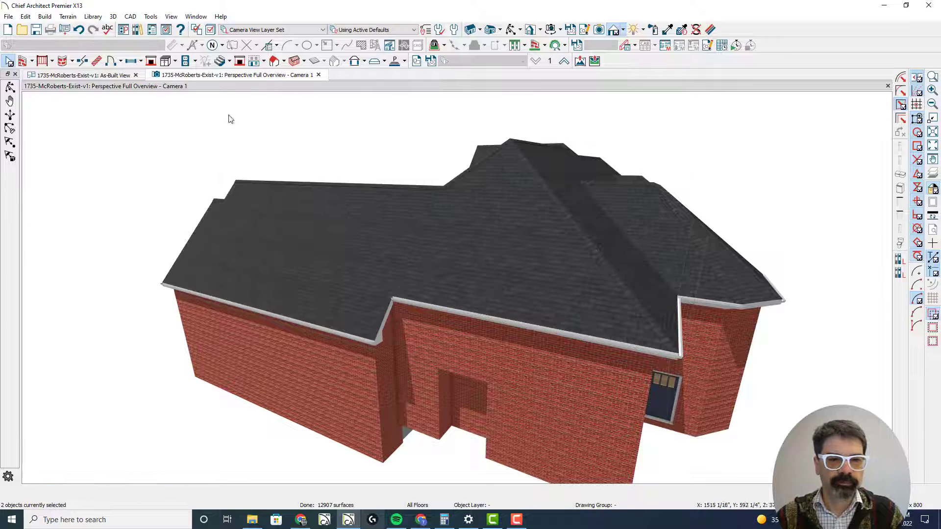
{"action": "left_click", "coordinate": [104, 76]}
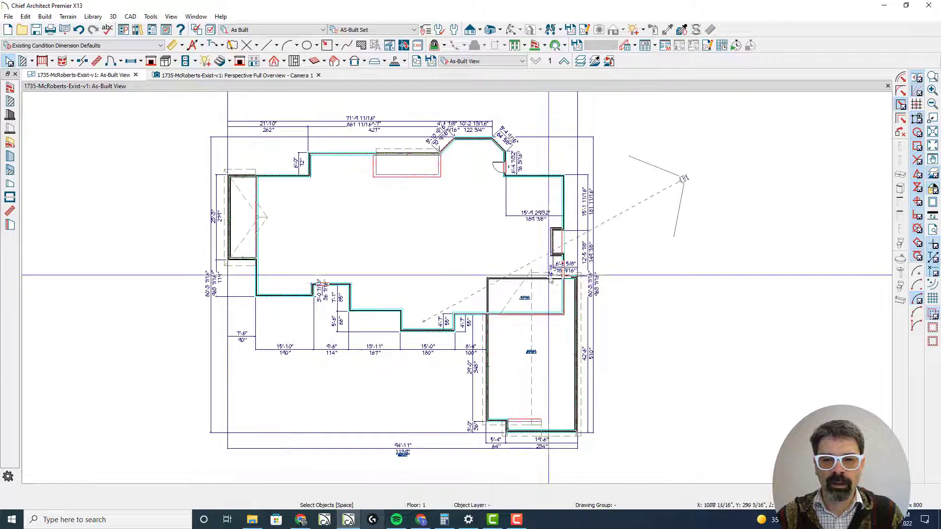
Set the garage roof plane to display on the floor above.
{"action": "scroll", "coordinate": [580, 317], "scroll_direction": "up", "scroll_amount": 1}
{"action": "left_click", "coordinate": [580, 317]}
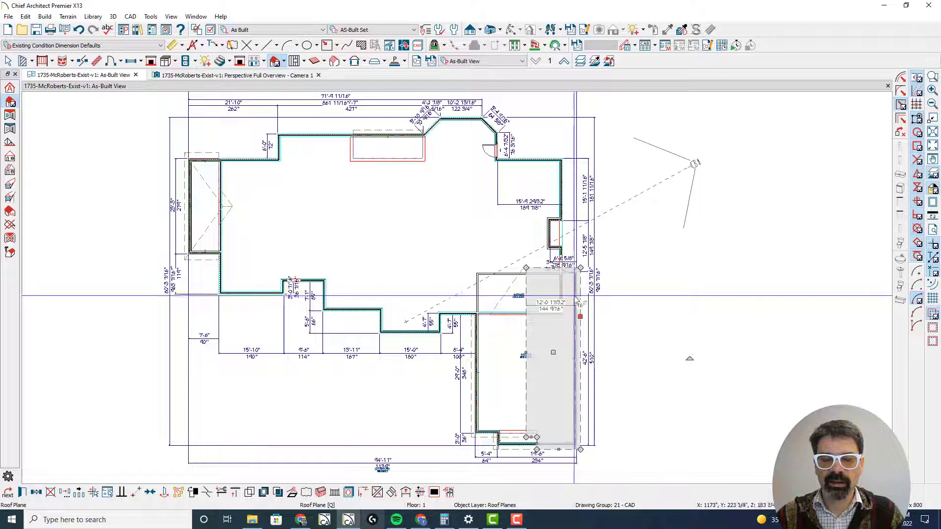
{"action": "scroll", "coordinate": [578, 289], "scroll_direction": "up", "scroll_amount": 1}
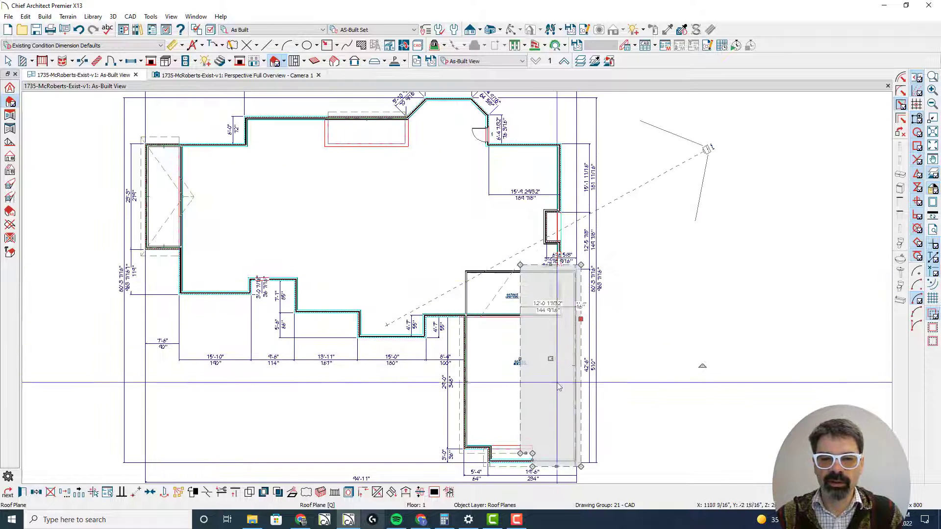
{"action": "left_click", "coordinate": [406, 493]}
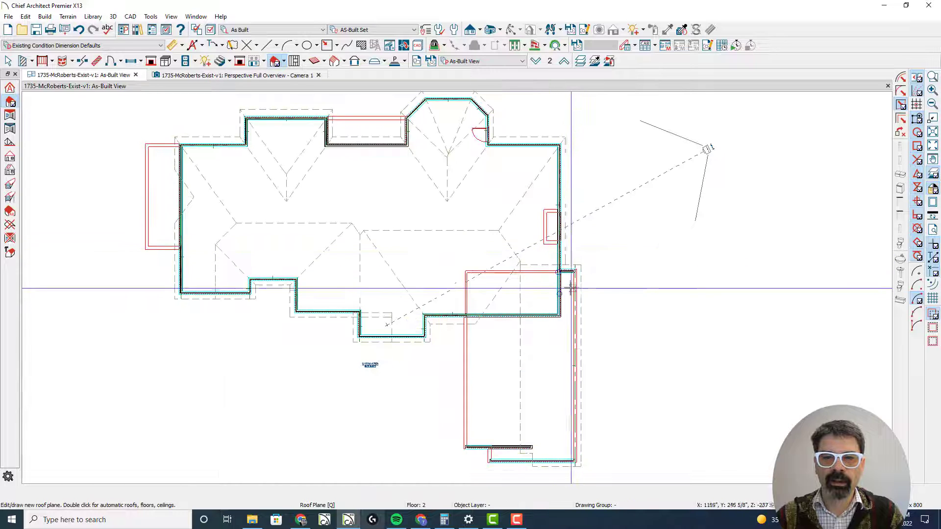
Union the garage roof plane with the long right-wing plane, keeping the originals.
{"action": "left_click", "coordinate": [570, 259]}
{"action": "left_click", "coordinate": [581, 270]}
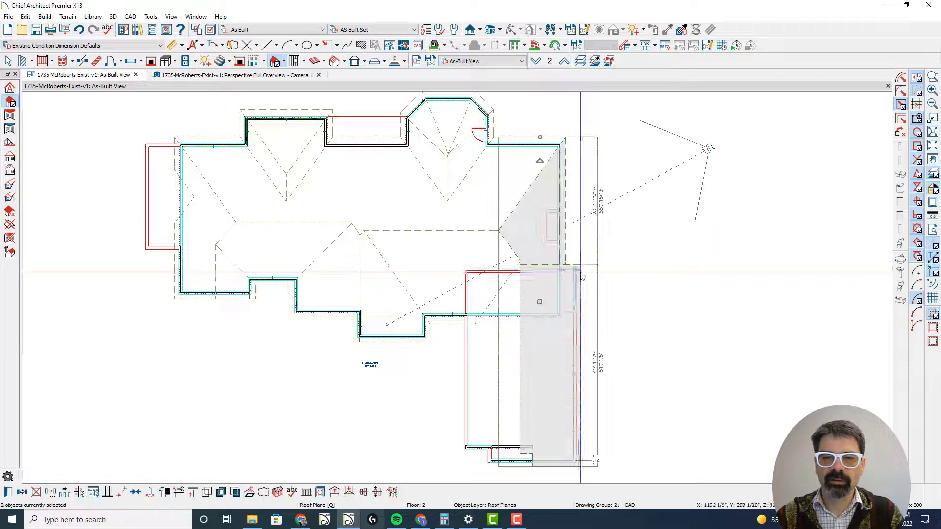
{"action": "left_click", "coordinate": [206, 493]}
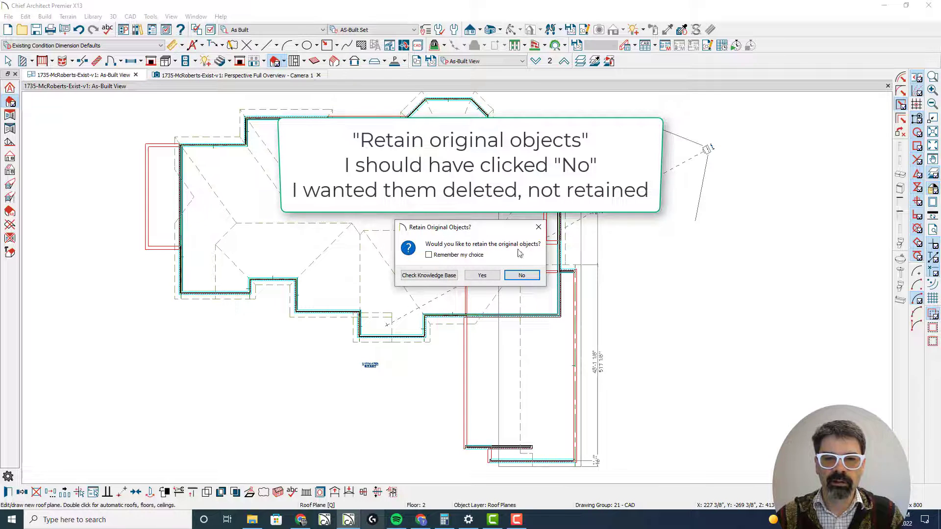
{"action": "left_click", "coordinate": [482, 275]}
Inspect the merged roof plane in the 3D perspective overview, orbiting closer over it.
{"action": "left_click", "coordinate": [273, 76]}
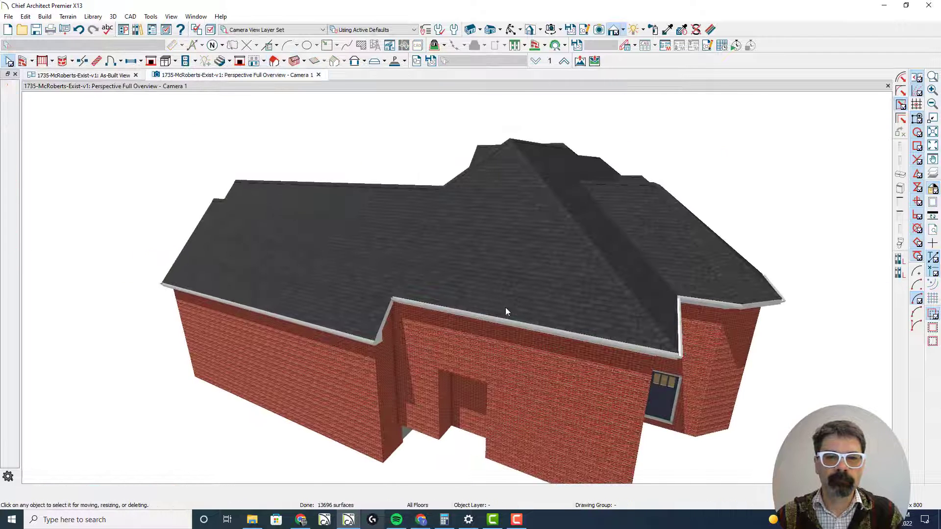
{"action": "left_click", "coordinate": [443, 279]}
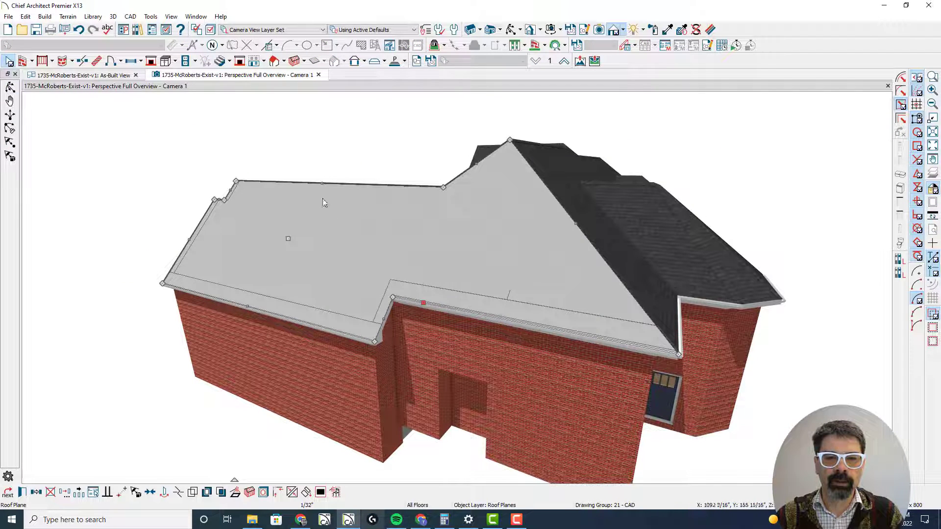
{"action": "left_click", "coordinate": [301, 162]}
{"action": "left_click", "coordinate": [10, 87]}
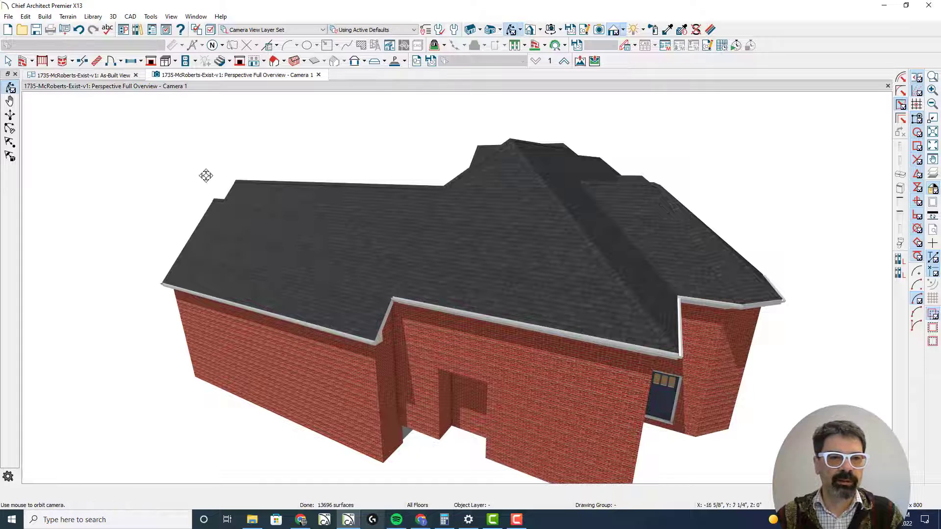
{"action": "left_click_drag", "start_coordinate": [205, 174], "coordinate": [221, 174]}
{"action": "scroll", "coordinate": [517, 247], "scroll_direction": "up", "scroll_amount": 5}
{"action": "scroll", "coordinate": [516, 246], "scroll_direction": "down", "scroll_amount": 3}
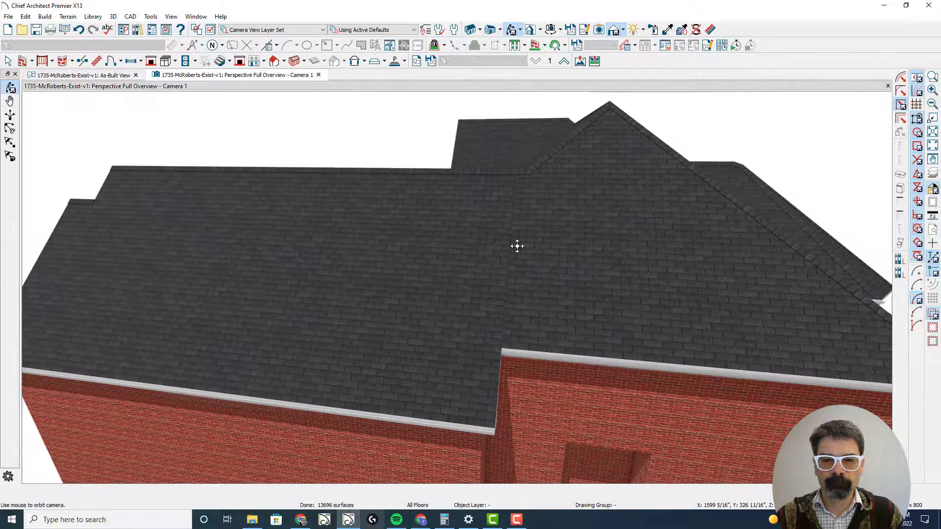
{"action": "key", "text": "space"}
Compare the merged left roof plane with the right gable roof plane in 3D.
{"action": "left_click", "coordinate": [489, 266]}
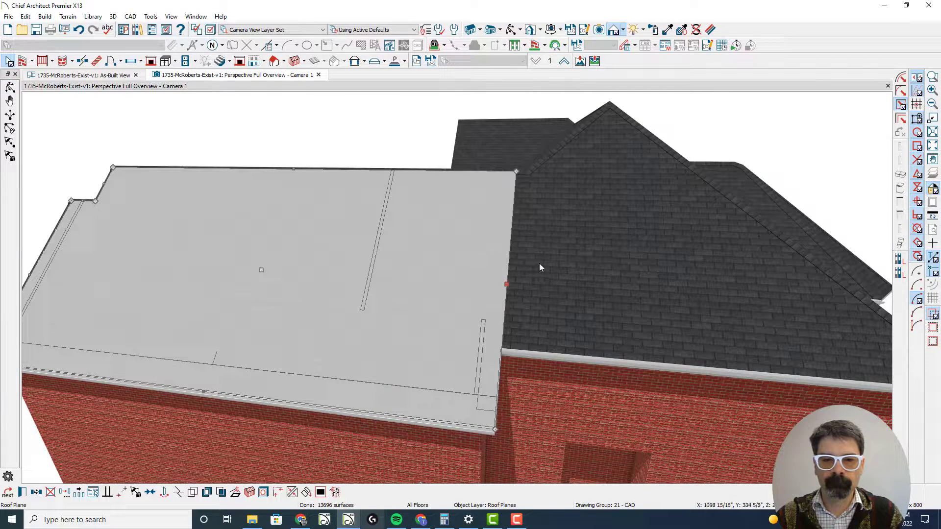
{"action": "left_click", "coordinate": [539, 264]}
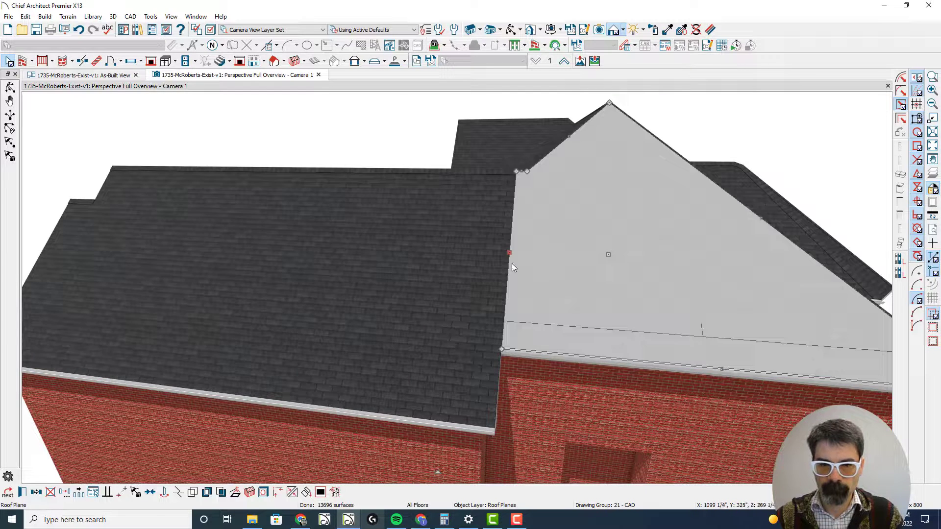
{"action": "left_click", "coordinate": [478, 265]}
{"action": "left_click", "coordinate": [520, 250]}
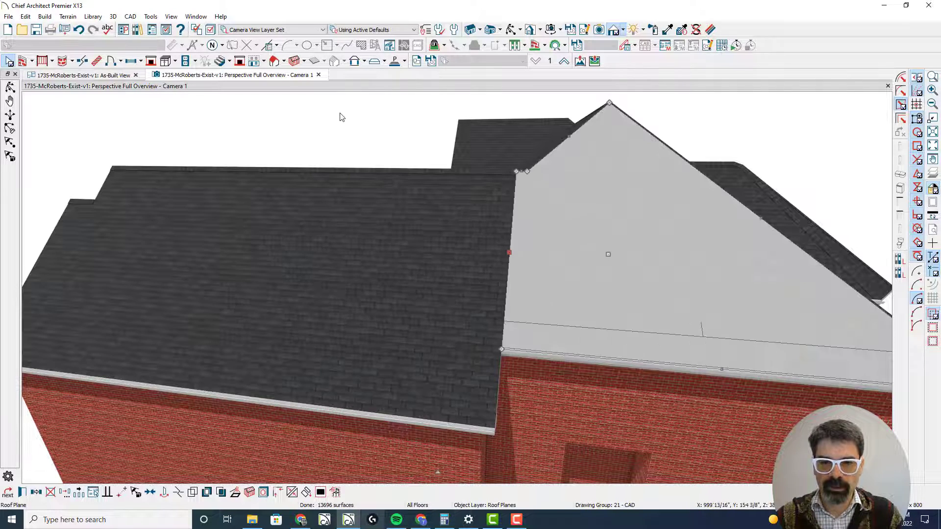
In the As-Built floor plan, locate the leftover roof plane beside the gable roof.
{"action": "left_click", "coordinate": [104, 76]}
{"action": "left_click", "coordinate": [274, 61]}
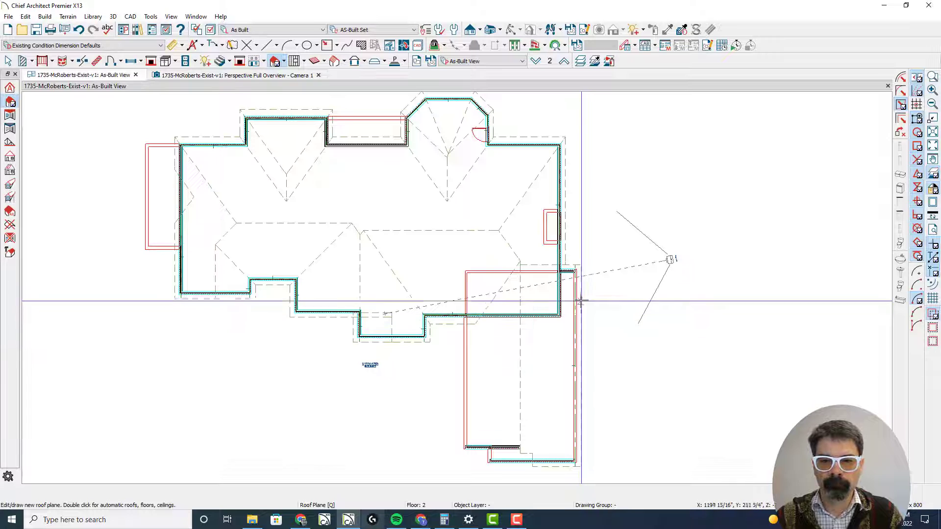
{"action": "left_click", "coordinate": [580, 267]}
{"action": "left_click", "coordinate": [542, 260]}
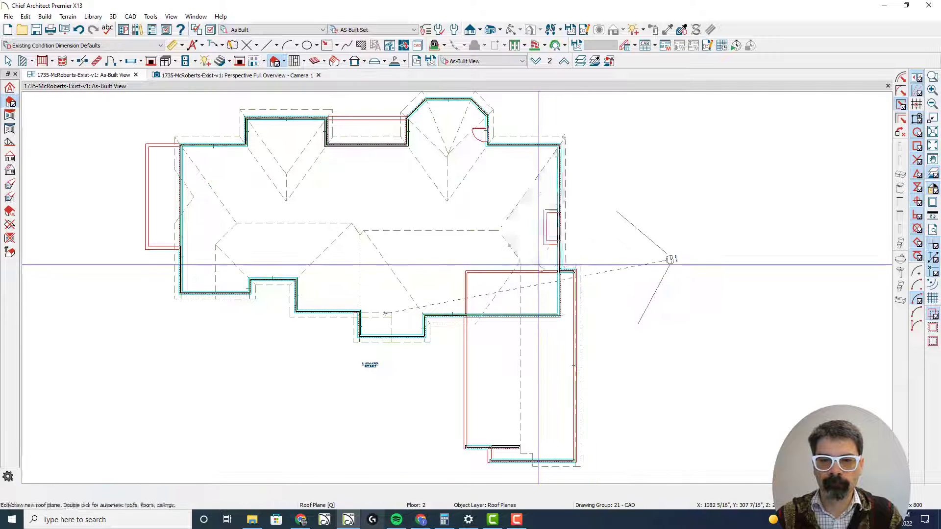
{"action": "left_click", "coordinate": [556, 265]}
{"action": "left_click", "coordinate": [552, 263]}
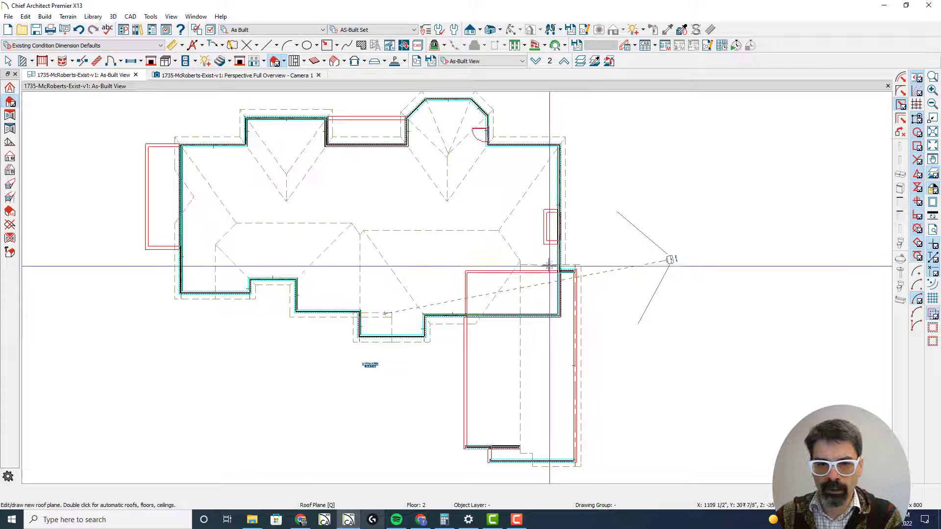
{"action": "left_click", "coordinate": [550, 263]}
Delete the leftover original garage roof plane and check the remaining merged plane.
{"action": "key", "text": "Escape"}
{"action": "left_click", "coordinate": [579, 278]}
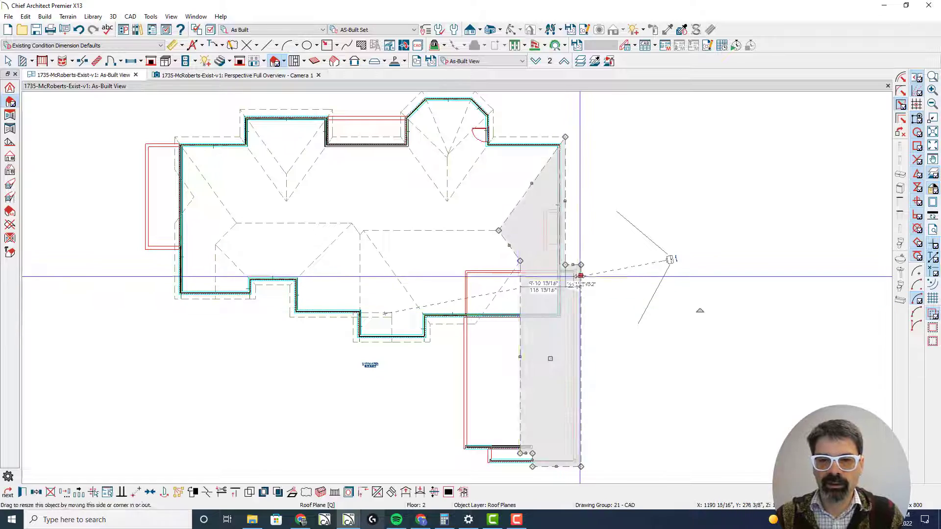
{"action": "key", "text": "ctrl+Tab"}
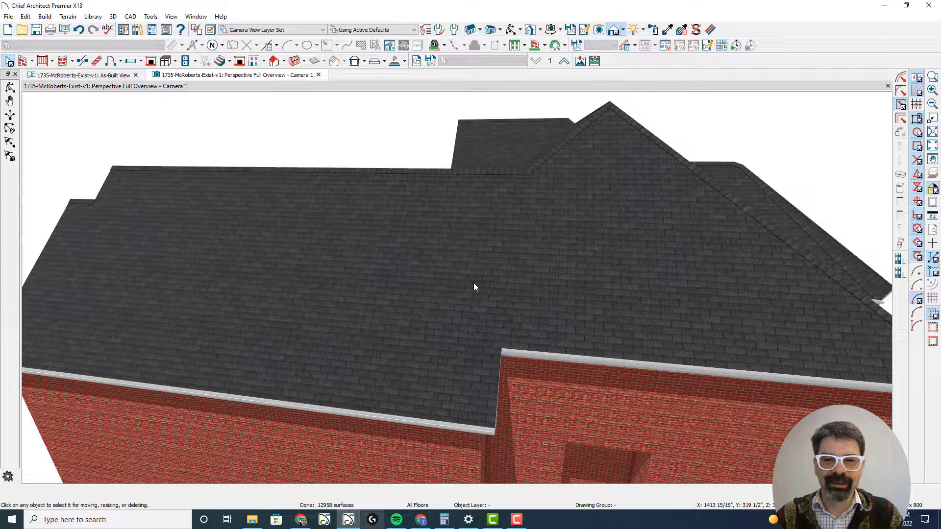
{"action": "left_click", "coordinate": [452, 280]}
{"action": "key", "text": "Escape"}
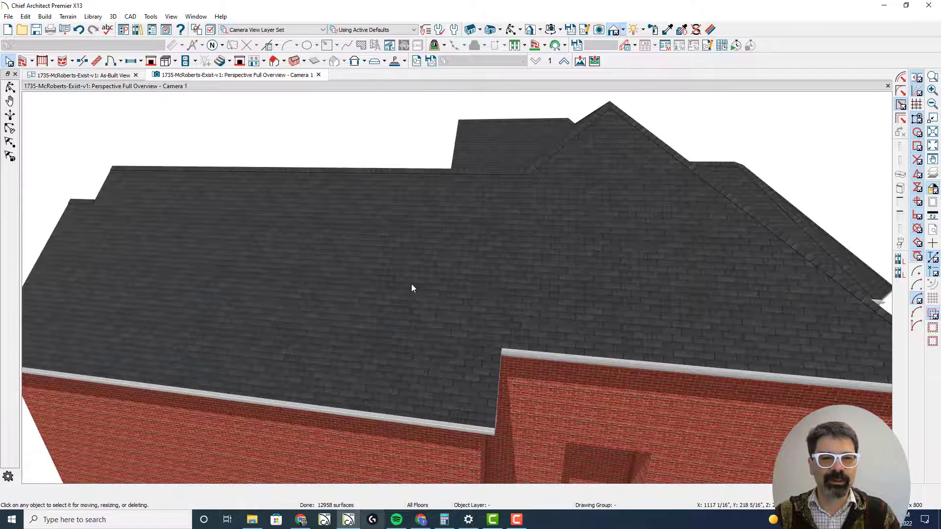
{"action": "scroll", "coordinate": [412, 287], "scroll_direction": "down", "scroll_amount": 5}
{"action": "scroll", "coordinate": [412, 286], "scroll_direction": "up", "scroll_amount": 2}
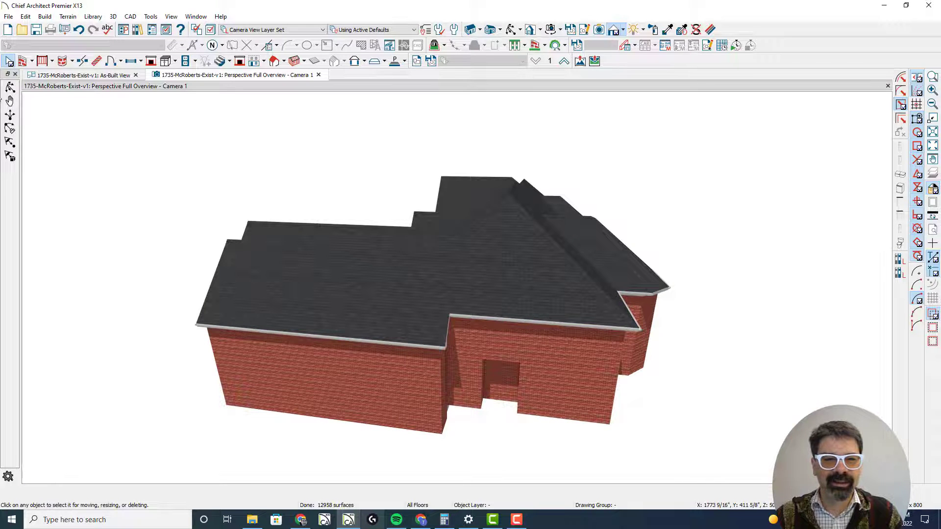
{"action": "left_click", "coordinate": [11, 87]}
{"action": "left_click_drag", "start_coordinate": [275, 223], "coordinate": [499, 256]}
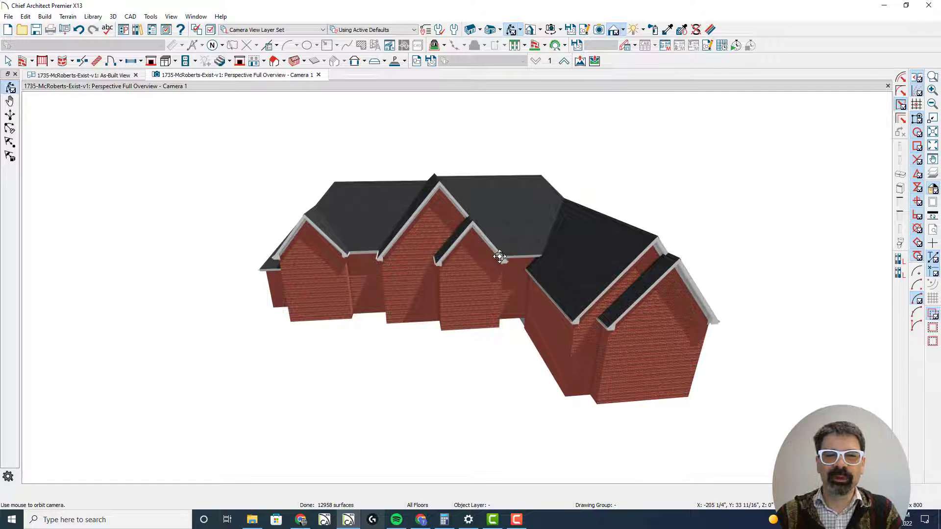